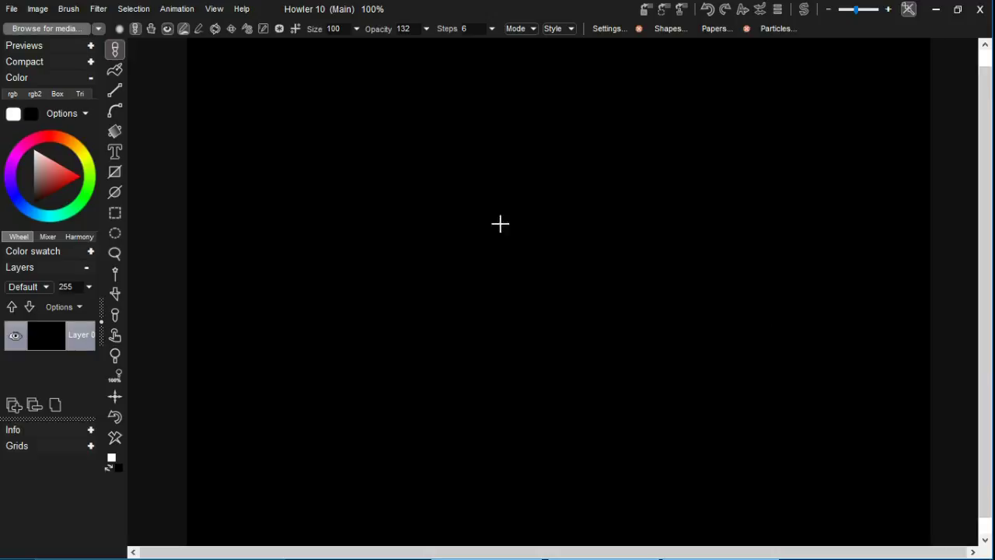
# Open the brush browser on the Orbicles collection, enlarged to show every preset and category
pyautogui.click(47, 29)
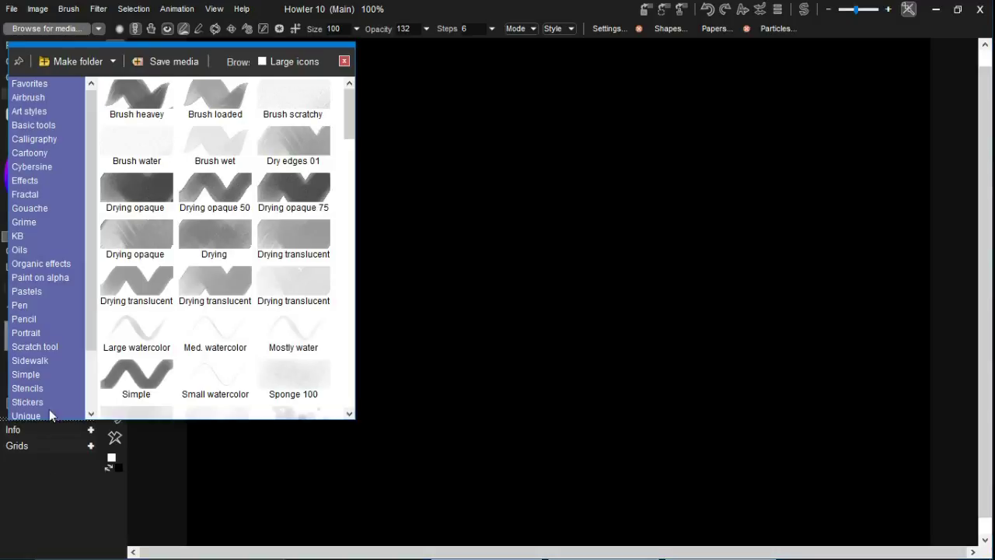
pyautogui.moveTo(70, 419)
pyautogui.mouseDown()
pyautogui.moveTo(73, 530)
pyautogui.moveTo(70, 521)
pyautogui.mouseUp()
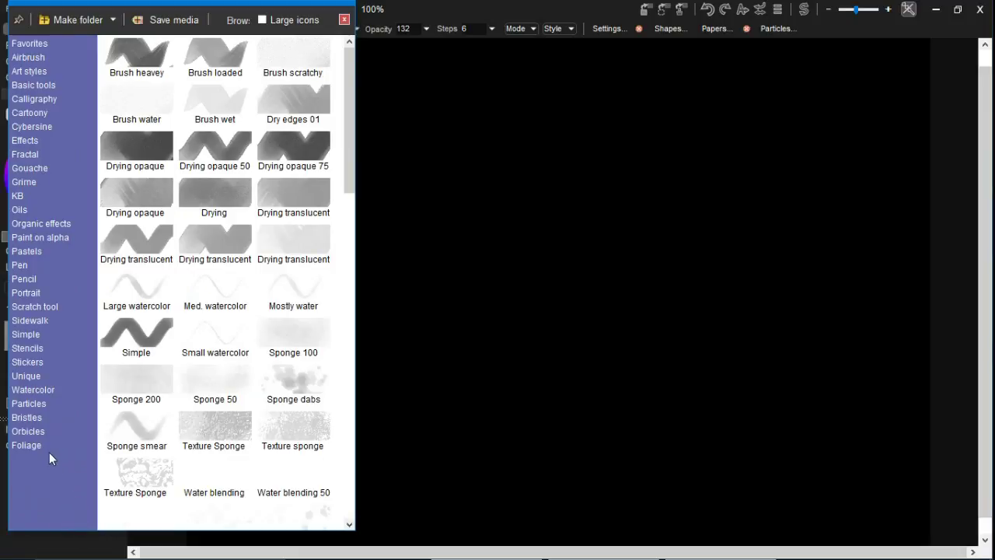
pyautogui.click(39, 432)
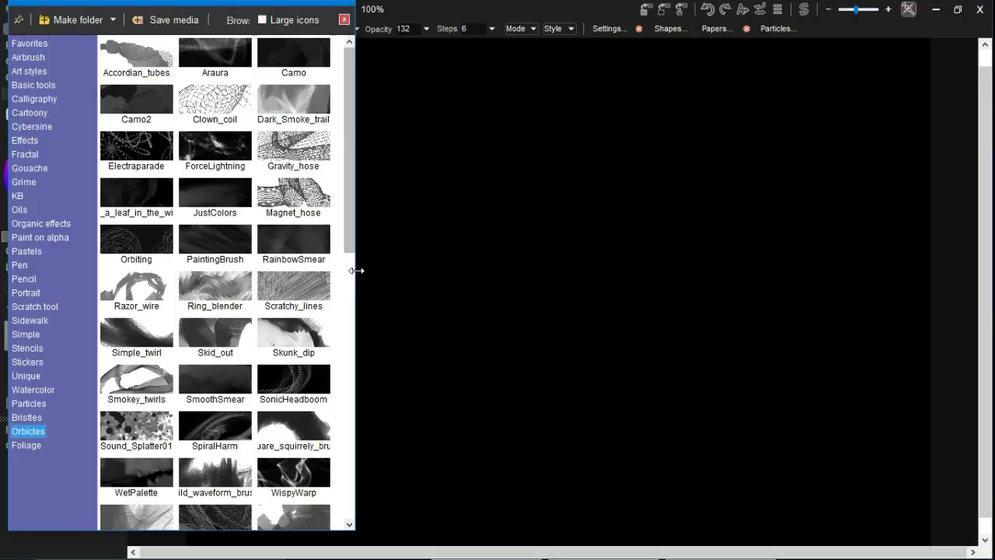
pyautogui.moveTo(357, 273); pyautogui.dragTo(530, 274)
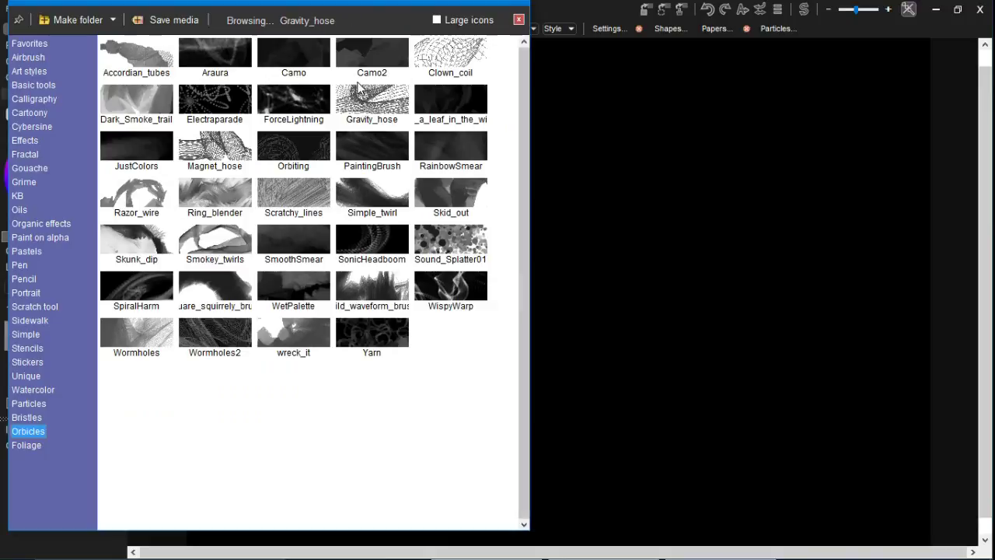
pyautogui.moveTo(348, 12)
pyautogui.mouseDown()
pyautogui.moveTo(355, 47)
pyautogui.moveTo(420, 57)
pyautogui.moveTo(491, 45)
pyautogui.mouseUp()
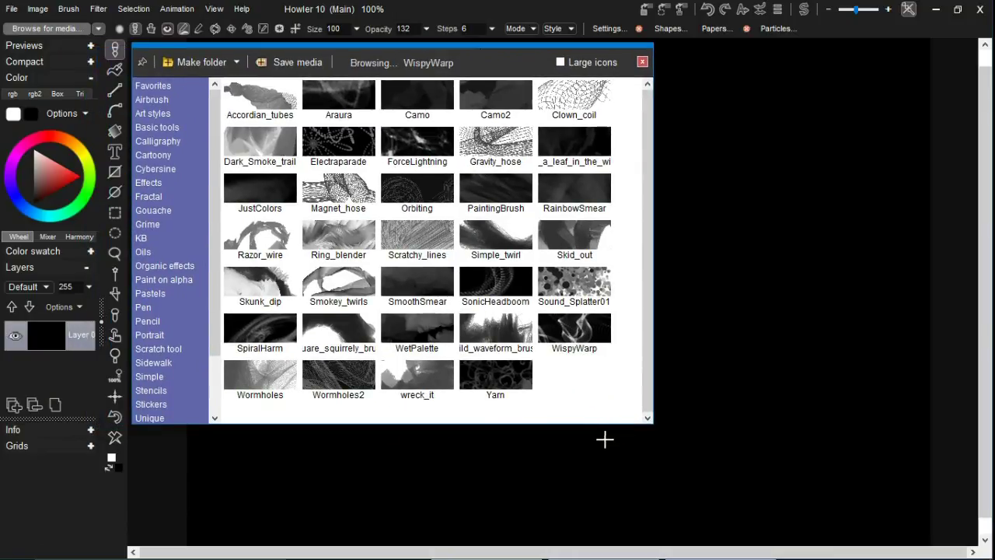
pyautogui.moveTo(654, 425); pyautogui.dragTo(634, 515)
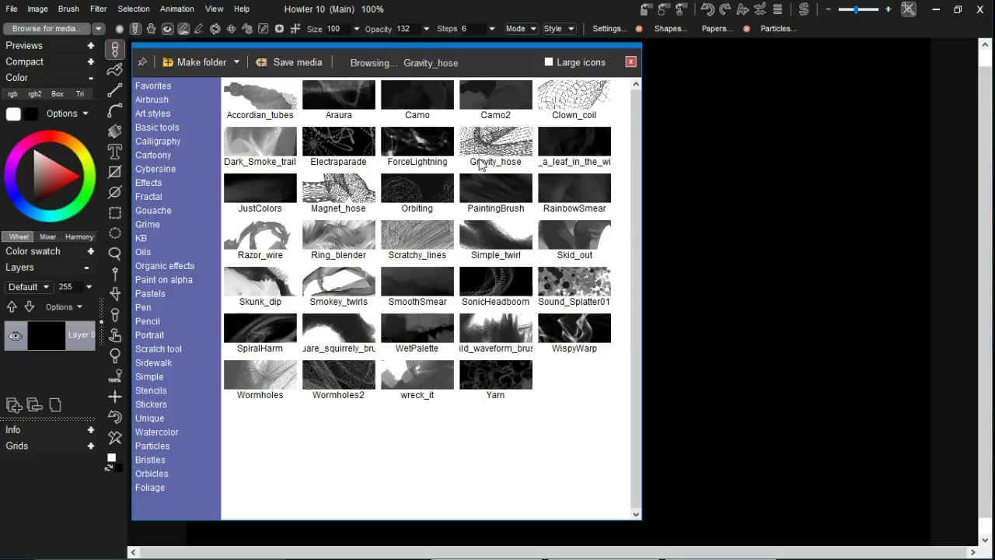
# Paint test strokes with the Araura and Dark_Smoke_trail brushes, then clear the canvas to black
pyautogui.click(365, 115)
pyautogui.moveTo(327, 247)
pyautogui.mouseDown()
pyautogui.moveTo(423, 291)
pyautogui.moveTo(460, 202)
pyautogui.moveTo(643, 179)
pyautogui.moveTo(765, 256)
pyautogui.mouseUp()
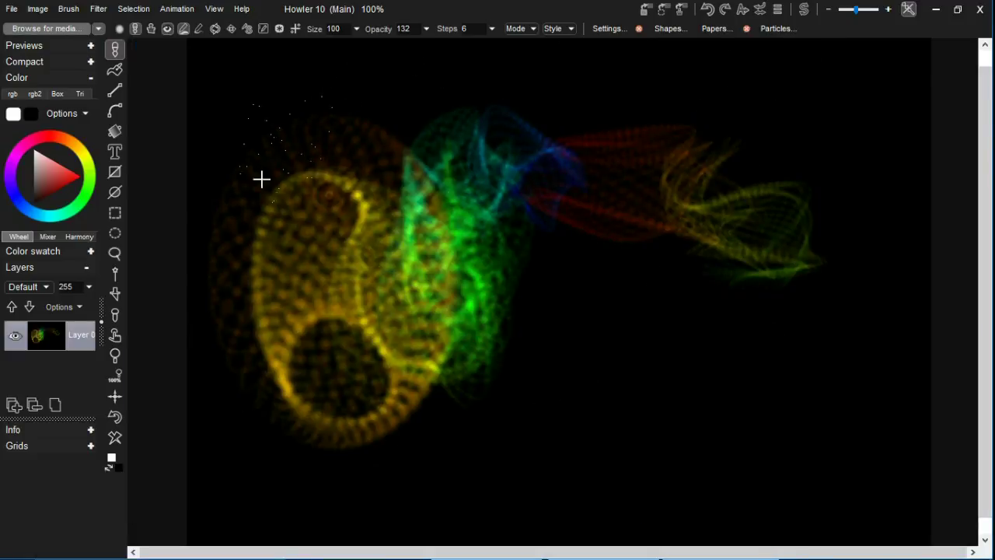
pyautogui.click(67, 33)
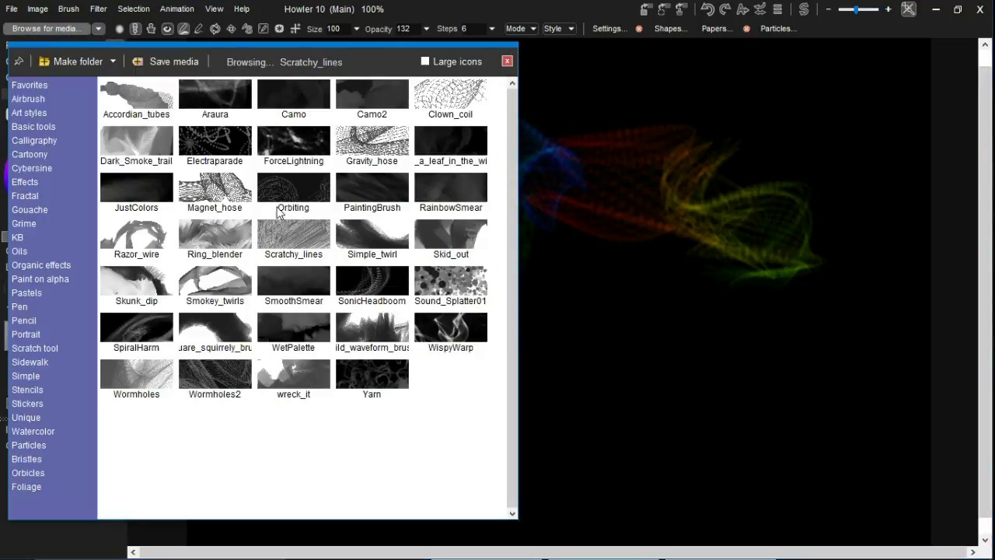
pyautogui.click(165, 156)
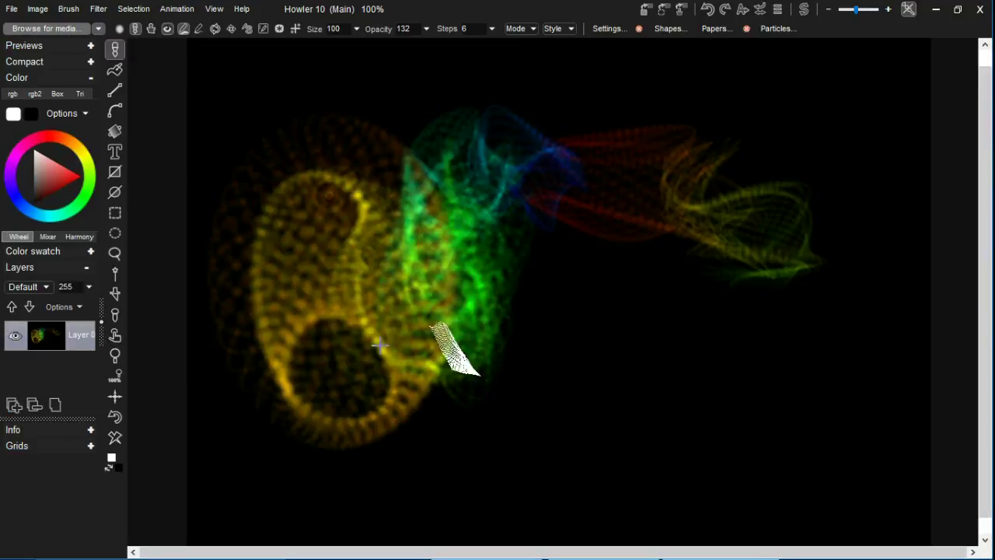
pyautogui.moveTo(379, 345)
pyautogui.mouseDown()
pyautogui.moveTo(678, 340)
pyautogui.moveTo(817, 218)
pyautogui.mouseUp()
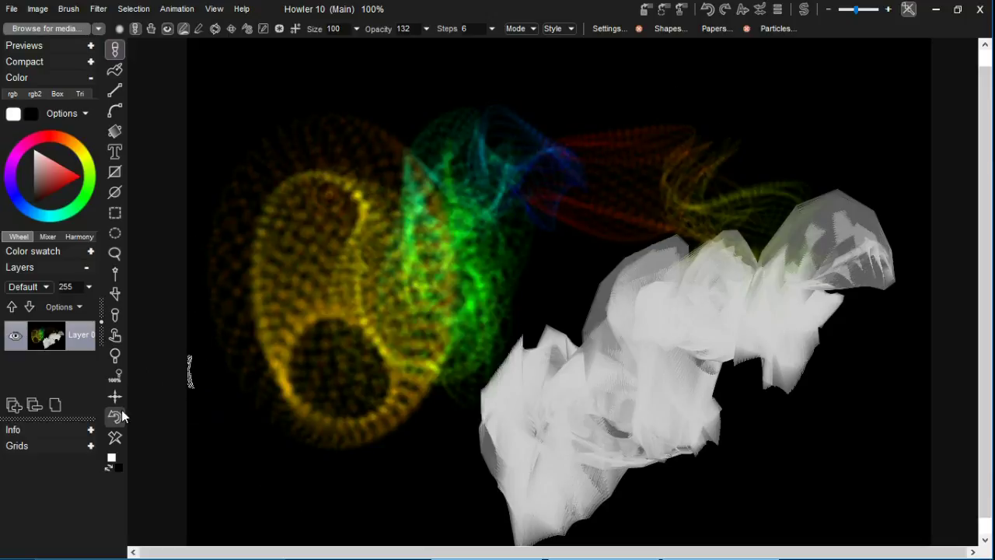
pyautogui.click(115, 437)
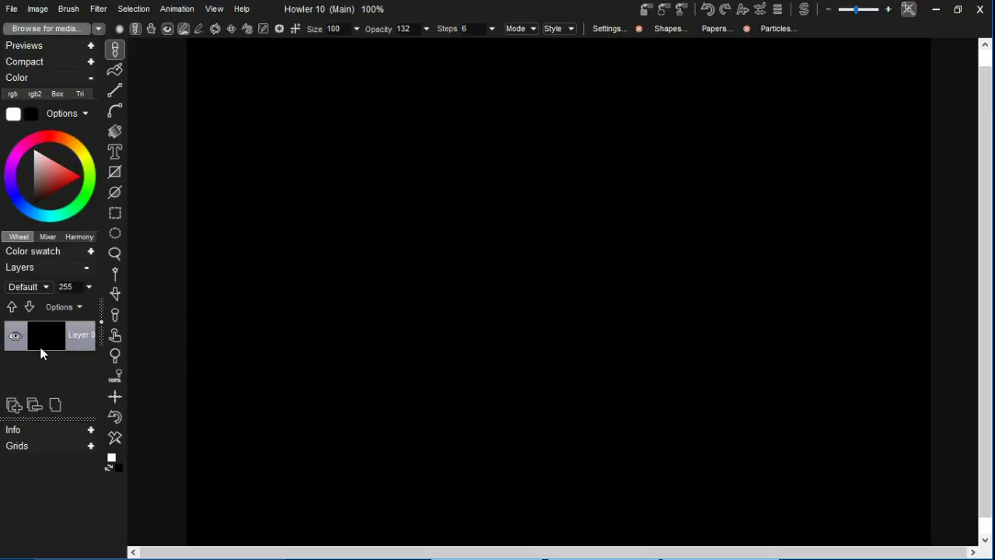
# Test the SpiralHarm, Wormholes2 and Skid_out brushes with strokes across the canvas
pyautogui.click(55, 28)
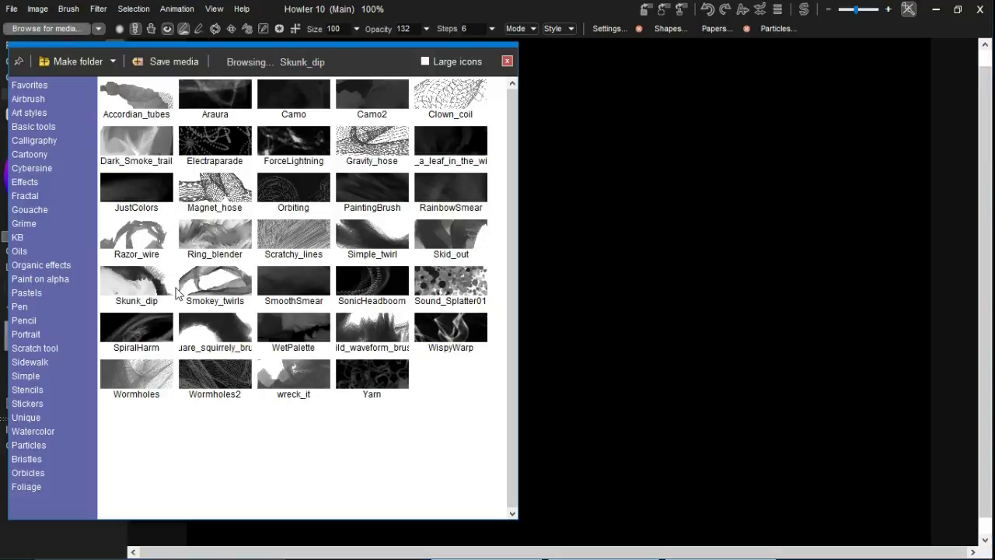
pyautogui.click(158, 336)
pyautogui.moveTo(260, 304)
pyautogui.mouseDown()
pyautogui.moveTo(505, 198)
pyautogui.moveTo(788, 233)
pyautogui.moveTo(894, 155)
pyautogui.mouseUp()
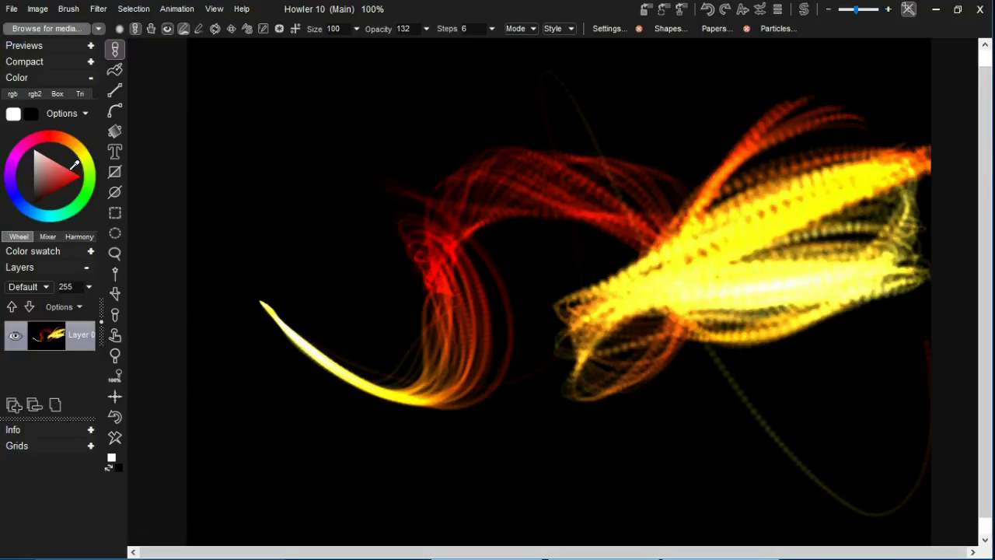
pyautogui.click(69, 31)
pyautogui.click(200, 365)
pyautogui.moveTo(260, 406); pyautogui.dragTo(406, 253)
pyautogui.click(68, 28)
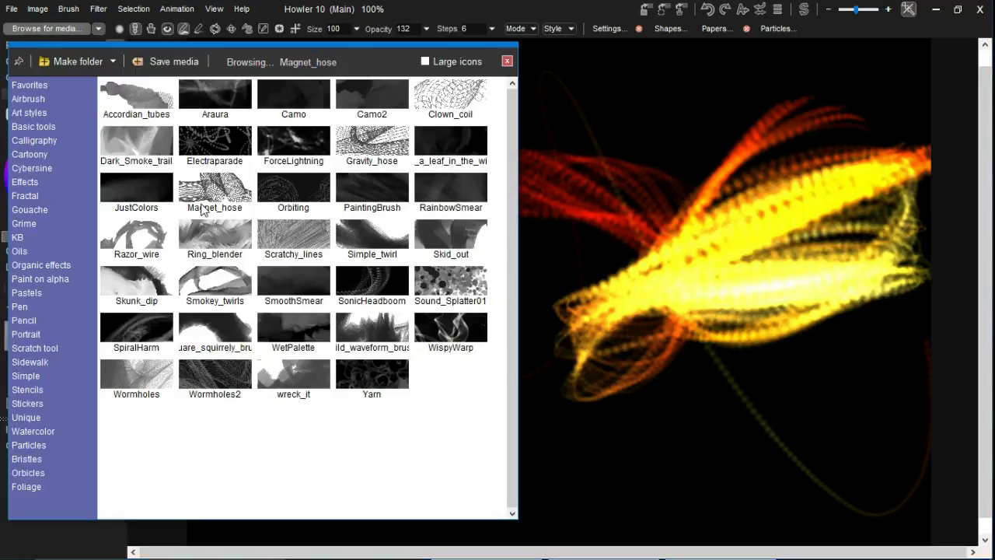
pyautogui.click(430, 247)
pyautogui.moveTo(265, 210)
pyautogui.mouseDown()
pyautogui.moveTo(358, 194)
pyautogui.moveTo(685, 86)
pyautogui.mouseUp()
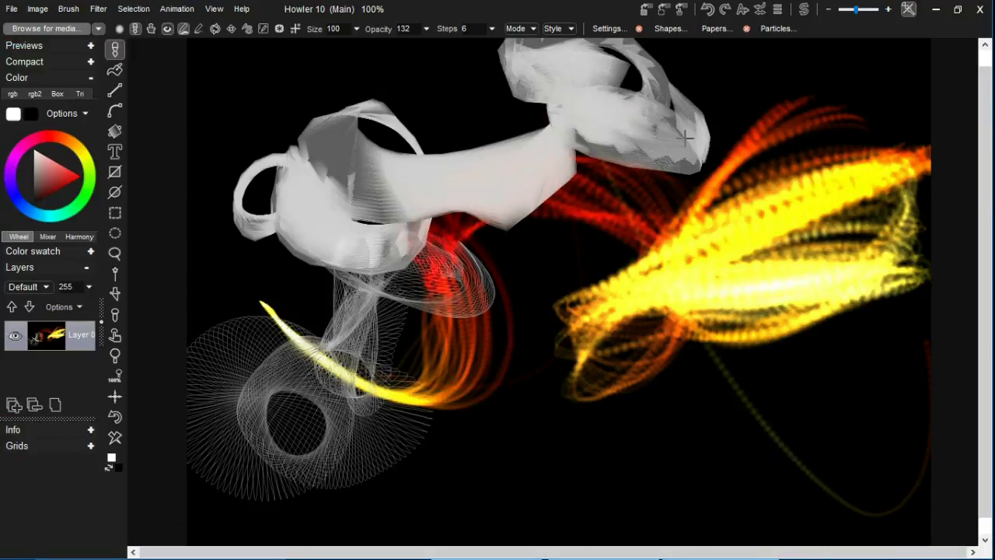
# Try one more orbicle preset, then clear to black and paint a multicoloured ribbon stroke
pyautogui.click(49, 26)
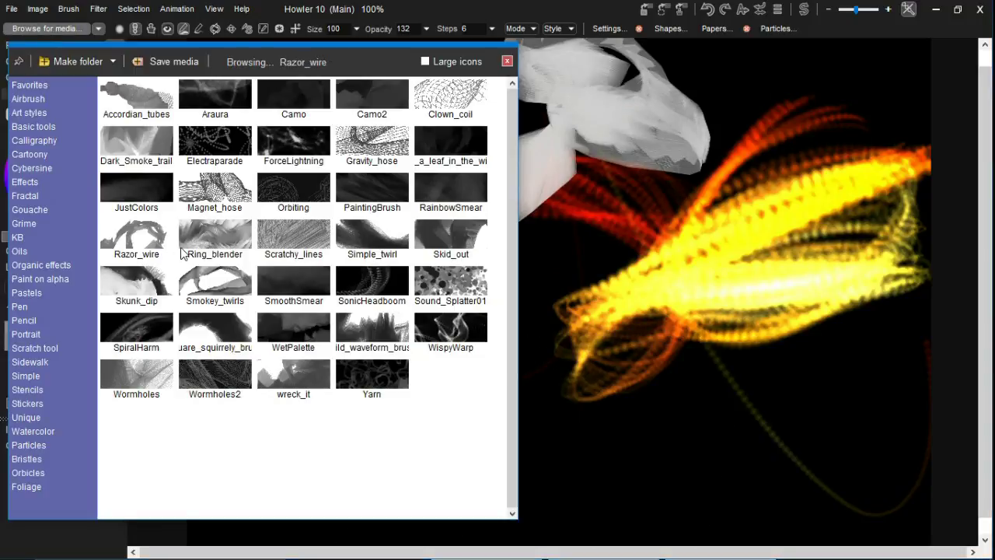
pyautogui.click(136, 187)
pyautogui.moveTo(296, 362)
pyautogui.mouseDown()
pyautogui.moveTo(706, 273)
pyautogui.moveTo(589, 140)
pyautogui.mouseUp()
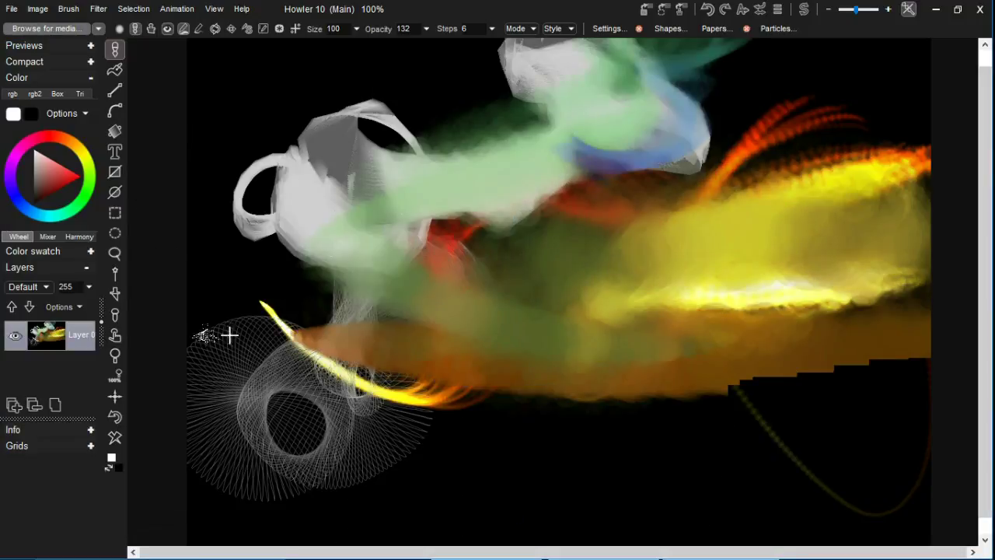
pyautogui.click(115, 437)
pyautogui.moveTo(297, 270)
pyautogui.mouseDown()
pyautogui.moveTo(335, 405)
pyautogui.moveTo(708, 293)
pyautogui.moveTo(389, 446)
pyautogui.moveTo(261, 173)
pyautogui.mouseUp()
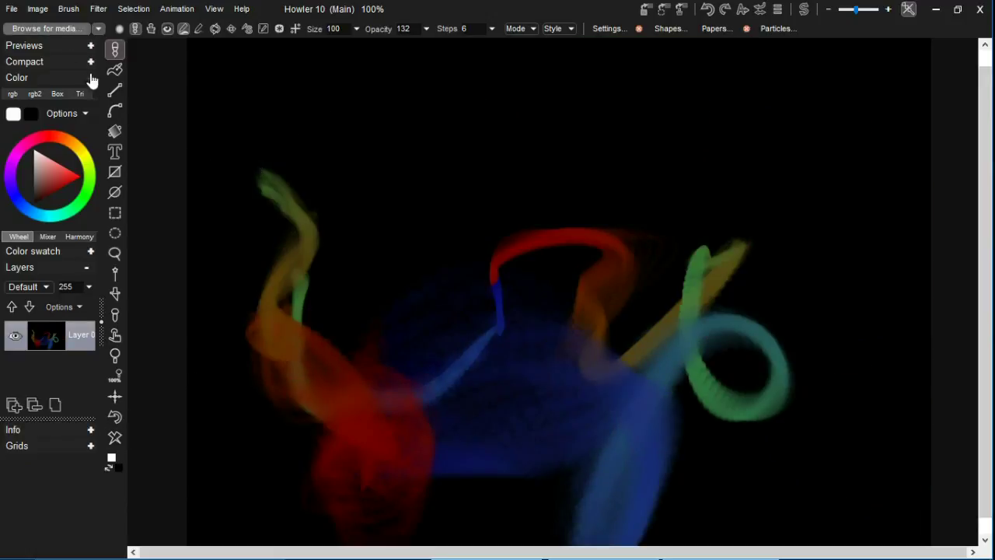
# Paint a green-to-teal stroke, then a white smoky stroke with a different orbicle preset
pyautogui.moveTo(536, 144)
pyautogui.mouseDown()
pyautogui.moveTo(289, 149)
pyautogui.moveTo(448, 260)
pyautogui.moveTo(555, 371)
pyautogui.mouseUp()
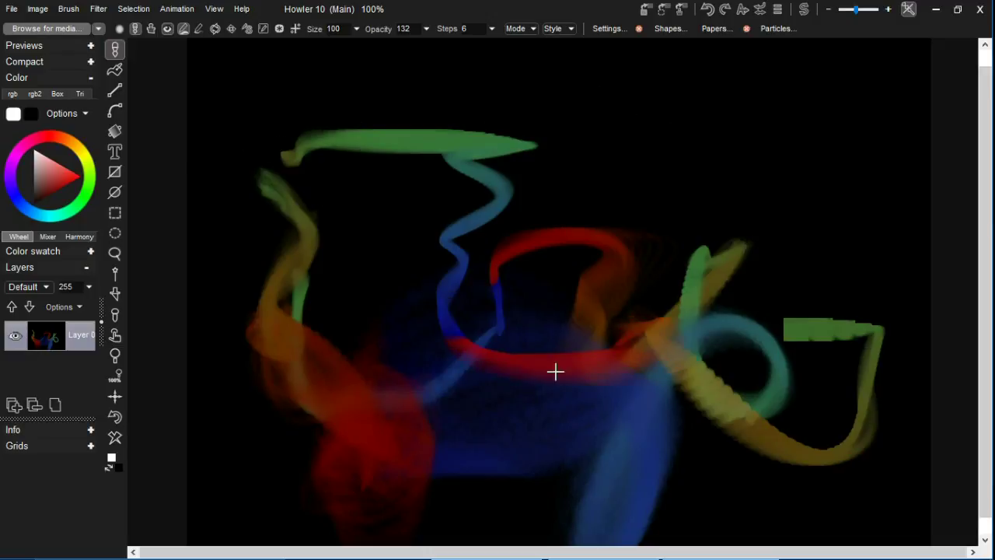
pyautogui.click(77, 30)
pyautogui.click(132, 287)
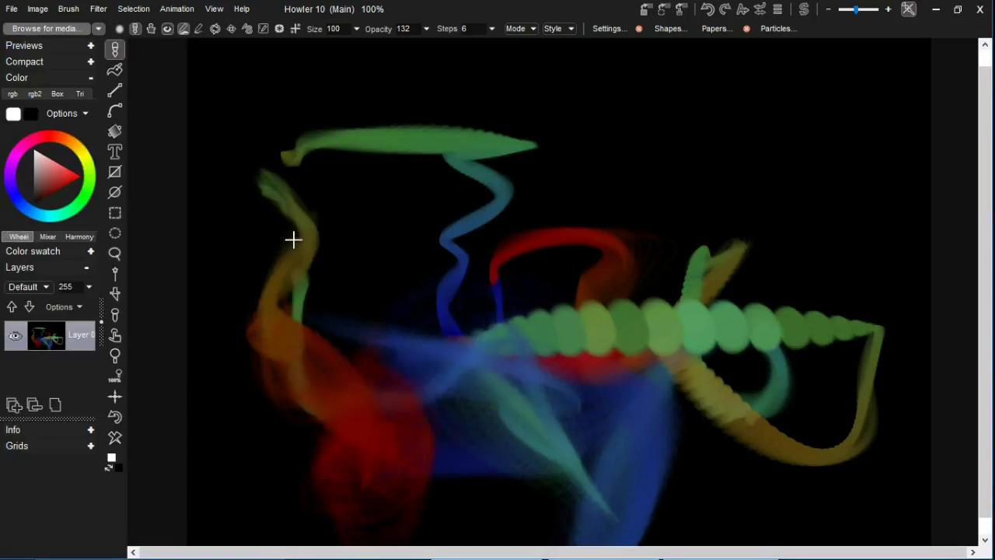
pyautogui.moveTo(293, 240); pyautogui.dragTo(825, 269)
# Blend the swirl with SmoothSmear, then clear and paint a faint orange-grey smoky cloud
pyautogui.click(47, 28)
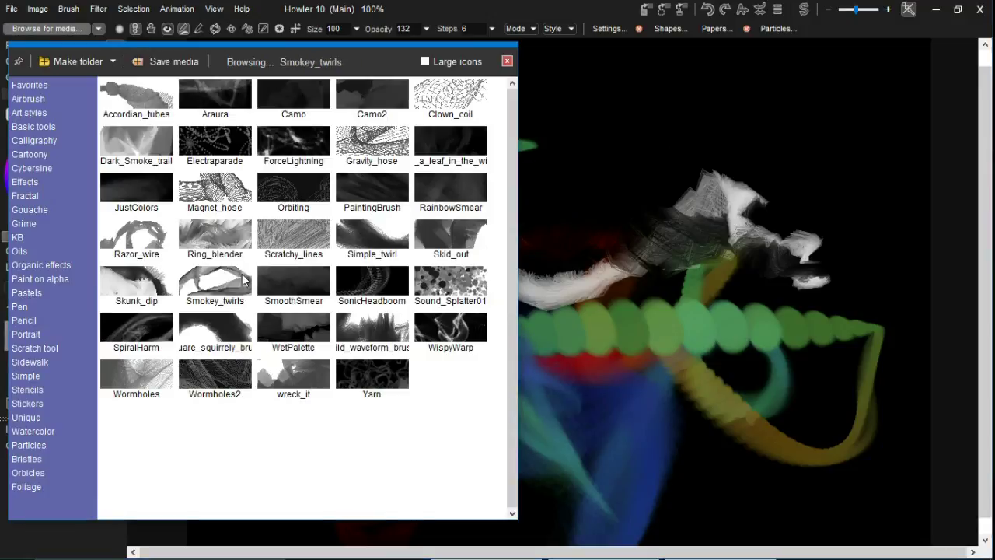
pyautogui.click(293, 295)
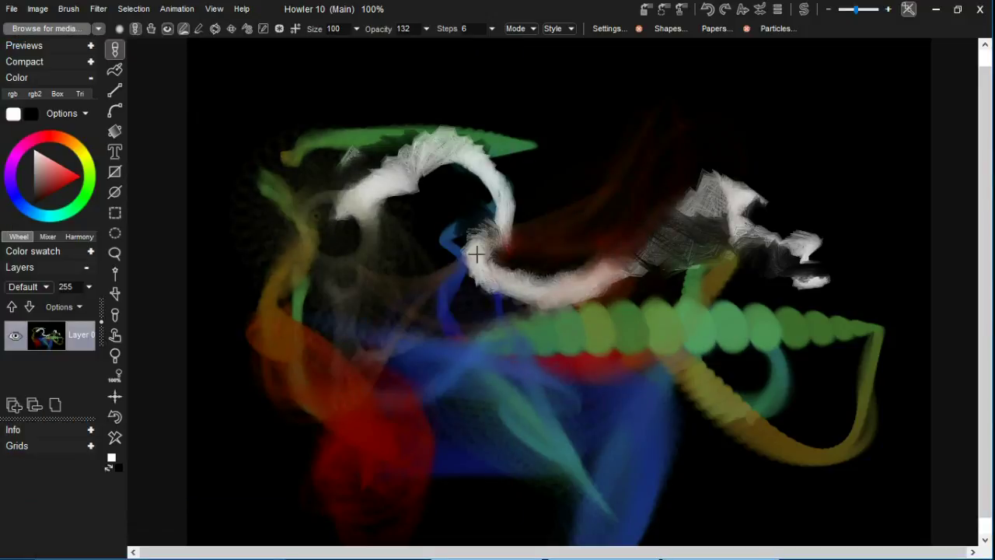
pyautogui.moveTo(476, 253); pyautogui.dragTo(327, 218)
pyautogui.click(116, 440)
pyautogui.moveTo(265, 311)
pyautogui.mouseDown()
pyautogui.moveTo(460, 273)
pyautogui.moveTo(673, 174)
pyautogui.moveTo(456, 334)
pyautogui.moveTo(485, 261)
pyautogui.mouseUp()
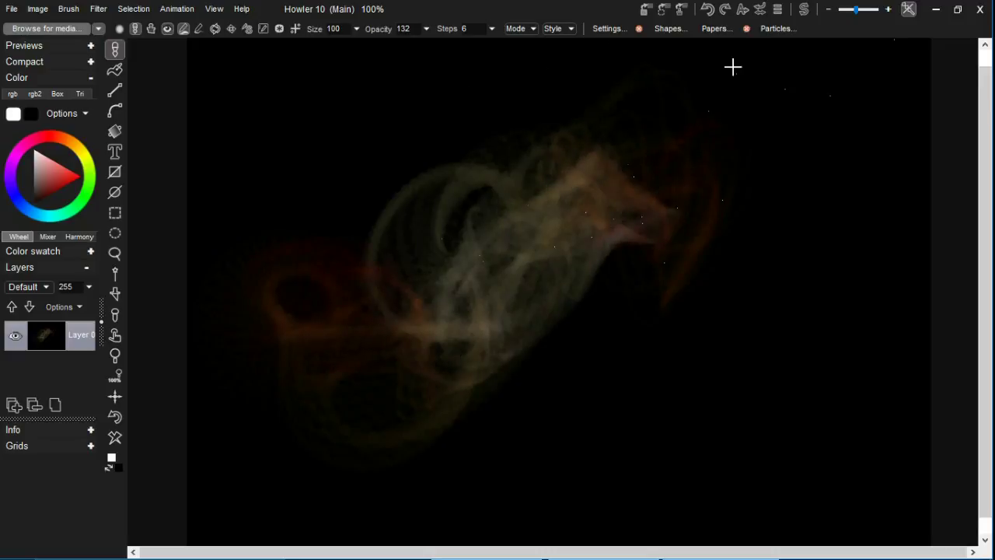
# Set the orbicle shape to ring, raise Spring to 96, and paint another smoky stroke
pyautogui.click(767, 30)
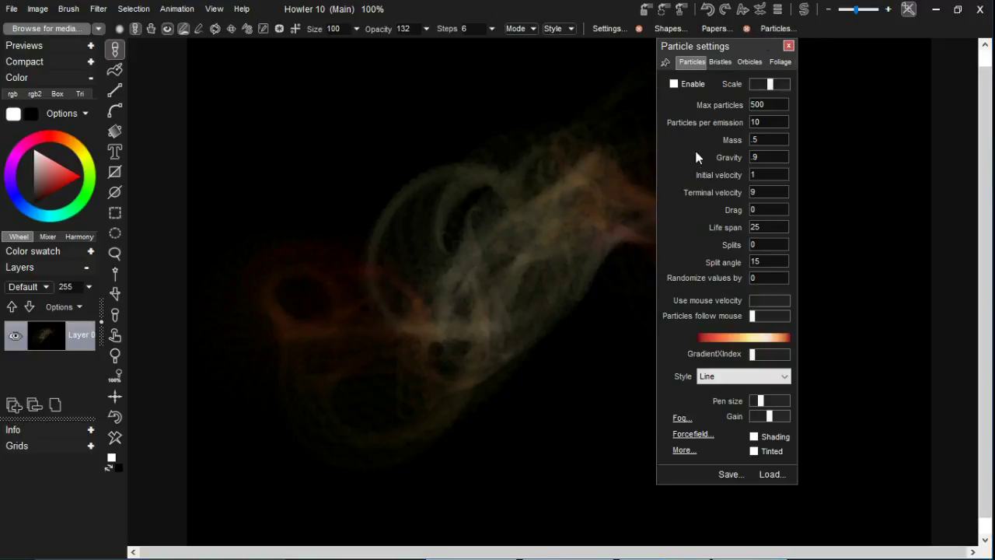
pyautogui.click(751, 62)
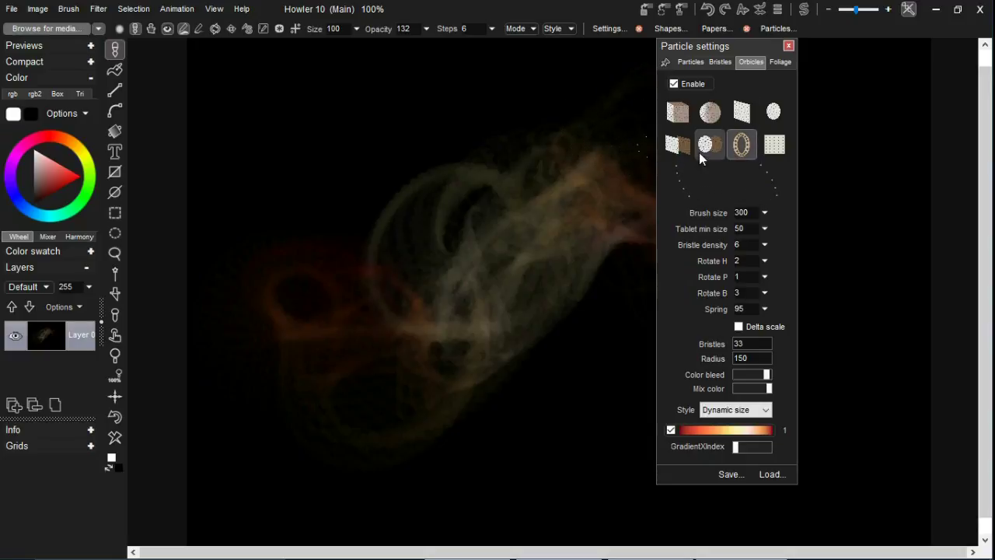
pyautogui.click(774, 145)
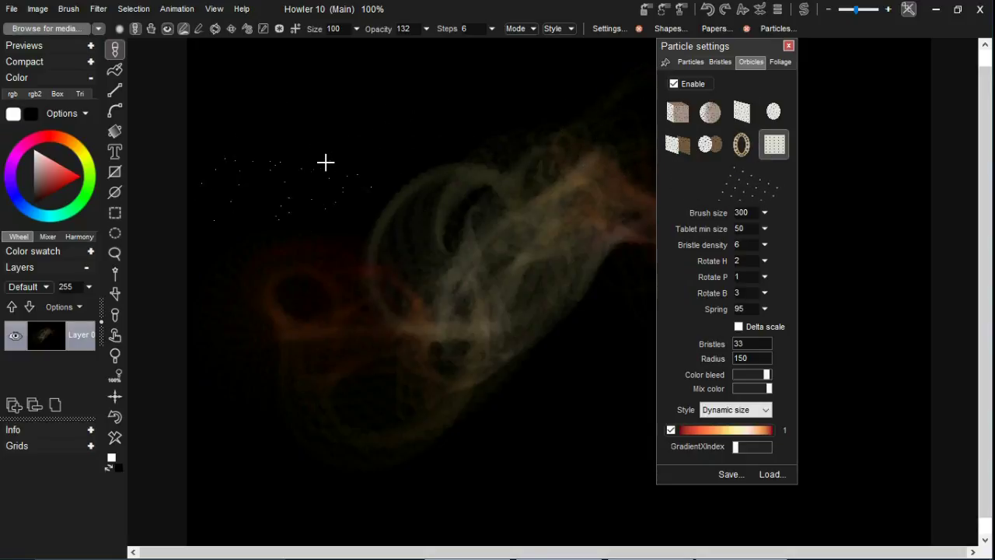
pyautogui.click(743, 148)
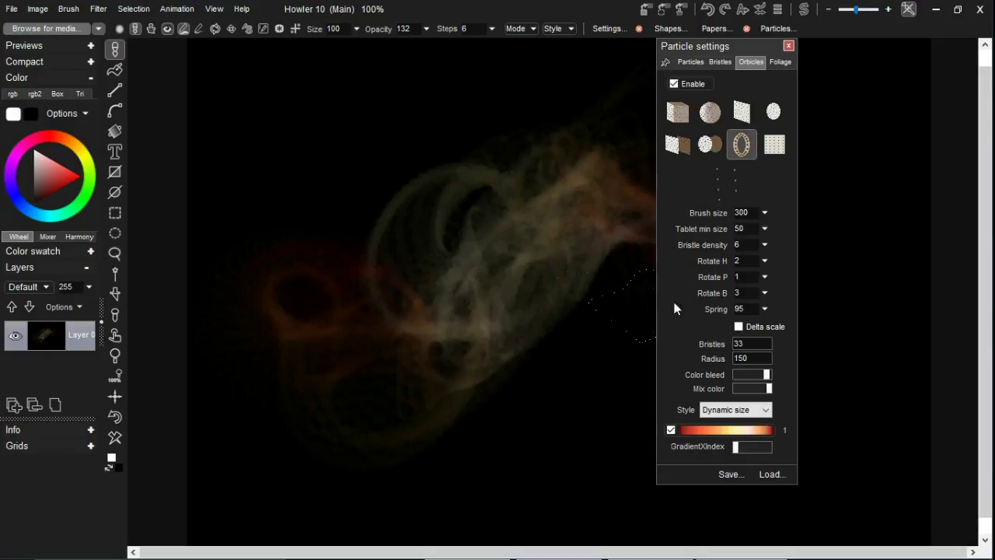
pyautogui.click(765, 310)
pyautogui.moveTo(687, 337); pyautogui.dragTo(690, 337)
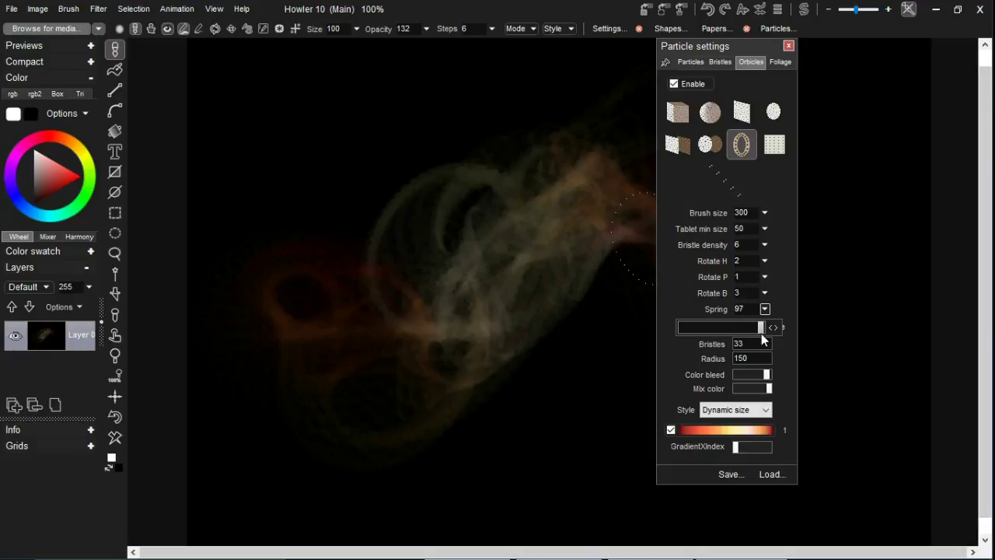
pyautogui.moveTo(572, 276)
pyautogui.mouseDown()
pyautogui.moveTo(520, 336)
pyautogui.moveTo(573, 318)
pyautogui.moveTo(549, 340)
pyautogui.mouseUp()
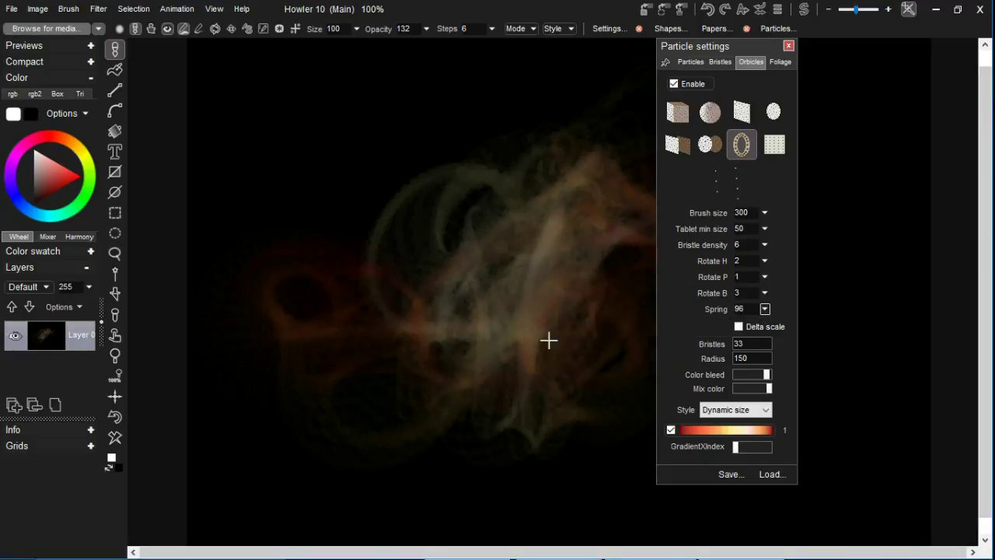
# Try the Additive orbicle style with a stroke across the clouds
pyautogui.click(739, 410)
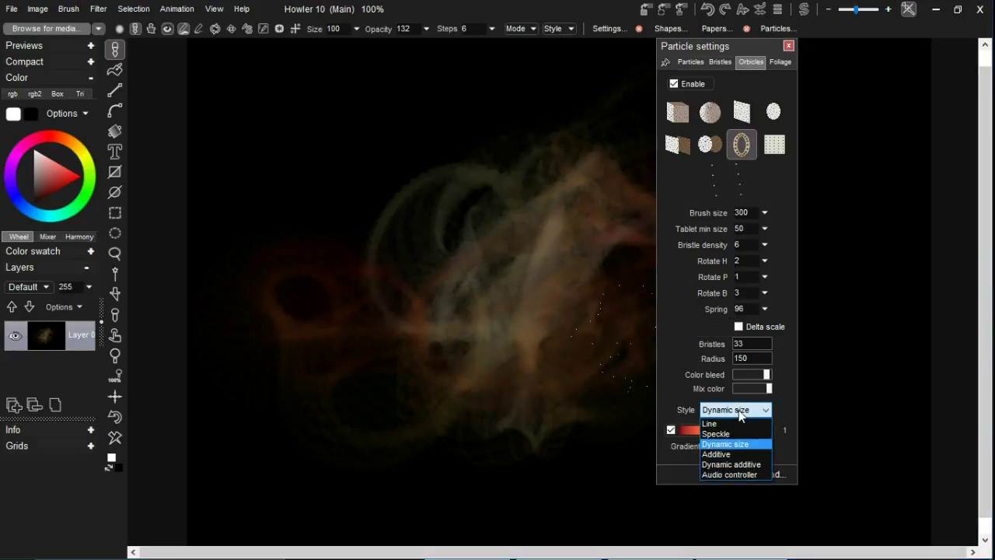
pyautogui.click(724, 455)
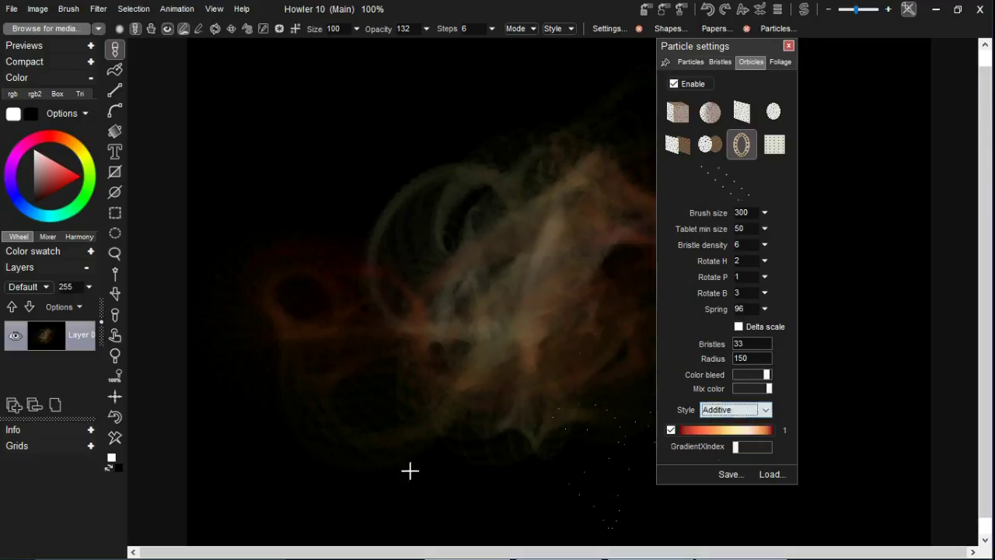
pyautogui.moveTo(346, 315)
pyautogui.mouseDown()
pyautogui.moveTo(369, 276)
pyautogui.moveTo(493, 158)
pyautogui.moveTo(545, 233)
pyautogui.mouseUp()
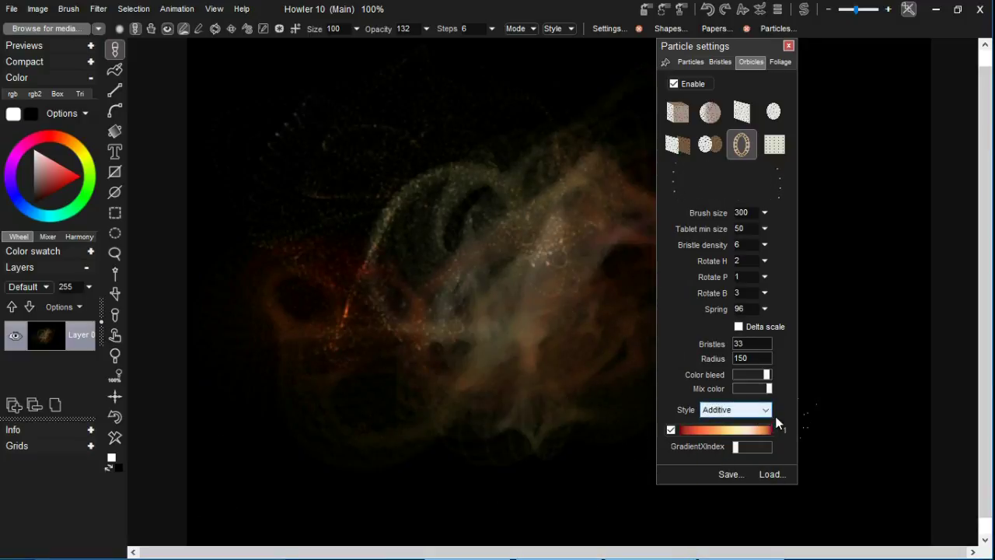
# Switch the orbicle style to Speckle, clear the canvas, and paint a faint speckled test stroke
pyautogui.click(767, 410)
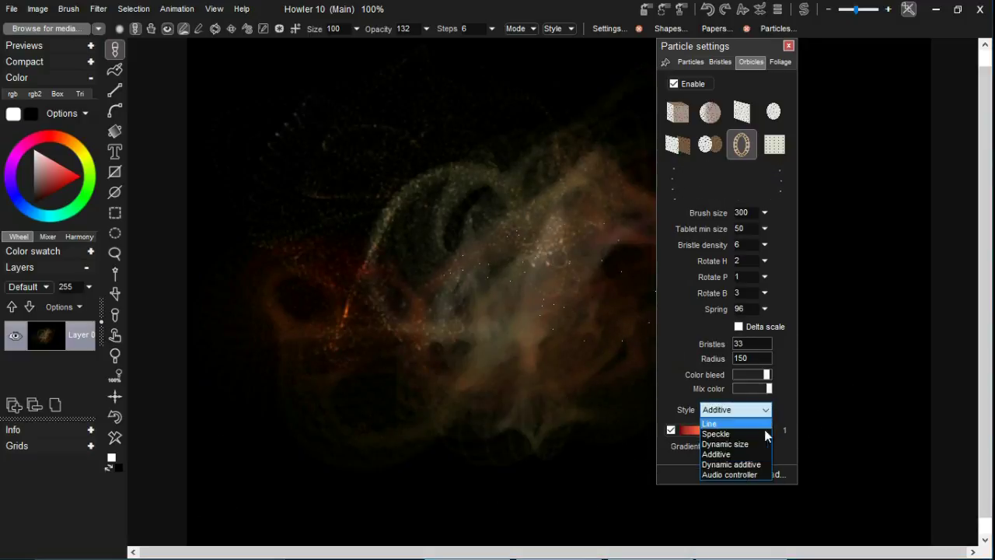
pyautogui.click(716, 434)
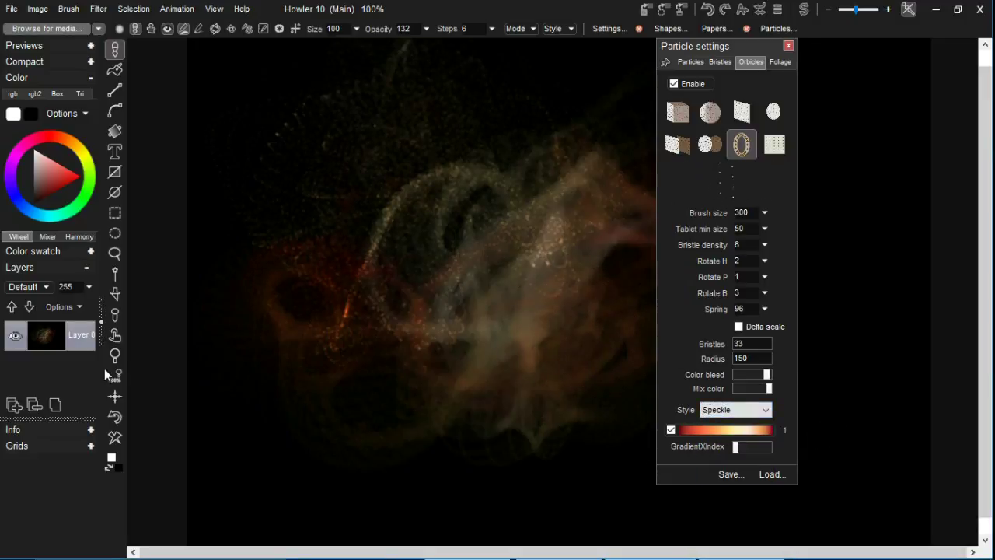
pyautogui.click(115, 437)
pyautogui.moveTo(356, 281)
pyautogui.mouseDown()
pyautogui.moveTo(383, 275)
pyautogui.moveTo(431, 320)
pyautogui.moveTo(385, 287)
pyautogui.moveTo(431, 319)
pyautogui.moveTo(522, 346)
pyautogui.mouseUp()
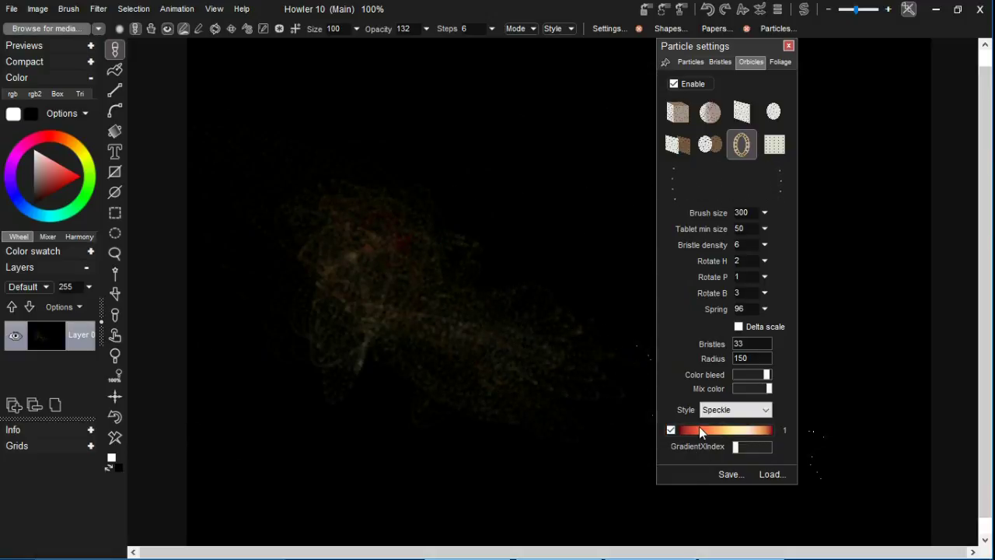
# Set GradientXIndex to the blue gradient (3) and paint large blue clouds, leaving colour bleed at maximum
pyautogui.moveTo(736, 449); pyautogui.dragTo(745, 449)
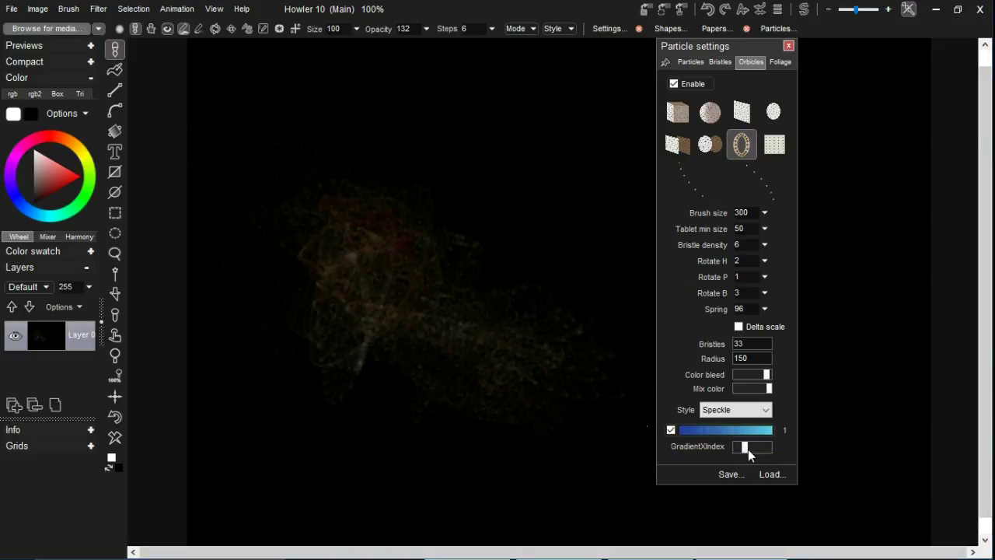
pyautogui.moveTo(644, 417)
pyautogui.mouseDown()
pyautogui.moveTo(434, 322)
pyautogui.moveTo(289, 284)
pyautogui.mouseUp()
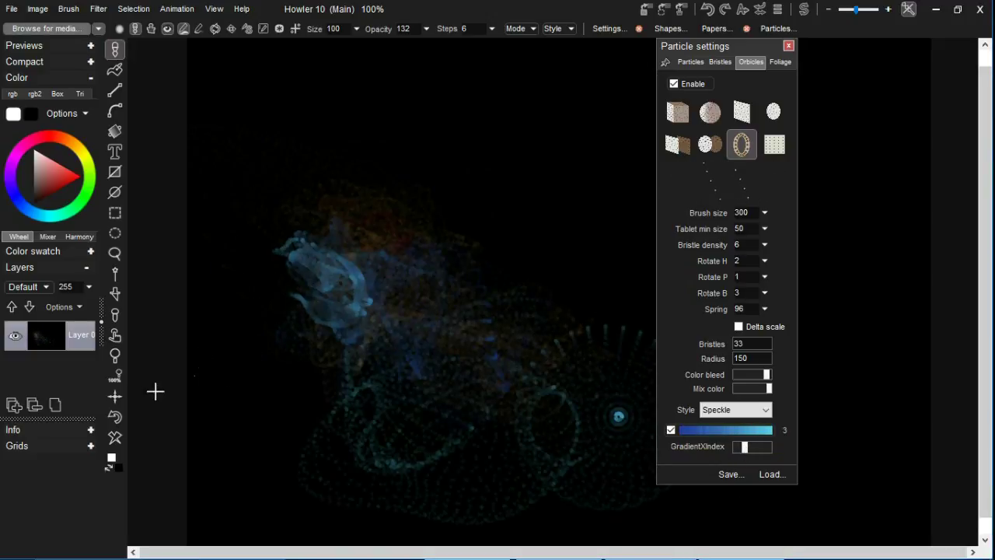
pyautogui.click(115, 416)
pyautogui.moveTo(329, 338)
pyautogui.mouseDown()
pyautogui.moveTo(368, 349)
pyautogui.moveTo(371, 217)
pyautogui.moveTo(524, 191)
pyautogui.moveTo(608, 346)
pyautogui.moveTo(653, 389)
pyautogui.mouseUp()
pyautogui.moveTo(767, 374); pyautogui.dragTo(742, 374)
pyautogui.moveTo(611, 362)
pyautogui.mouseDown()
pyautogui.moveTo(404, 356)
pyautogui.moveTo(781, 408)
pyautogui.mouseUp()
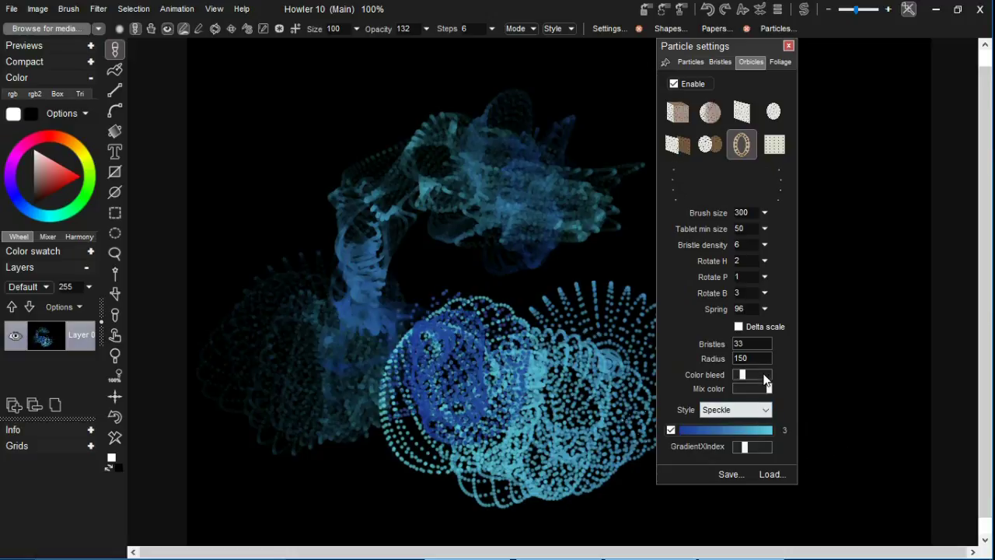
pyautogui.click(766, 375)
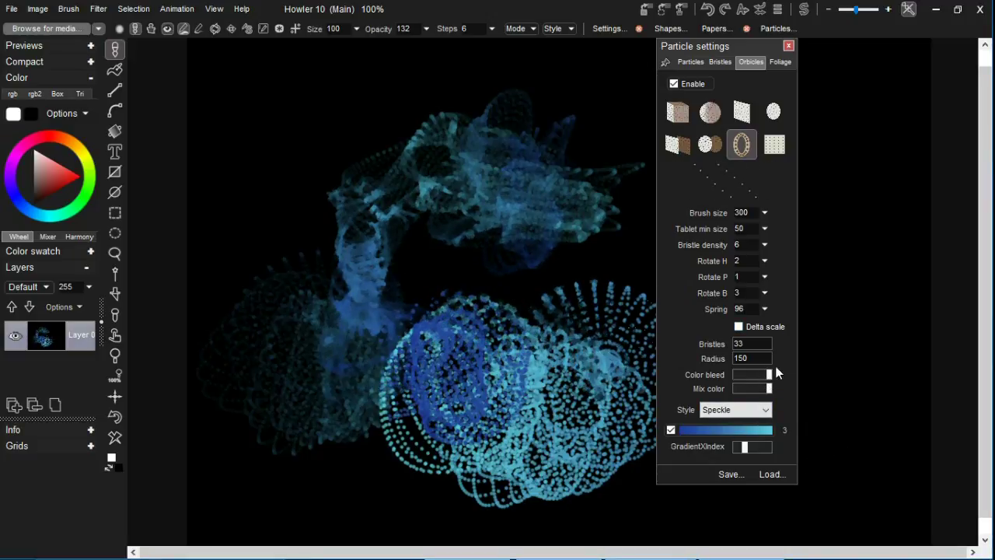
# Repaint blue test strokes on a cleared canvas and lower Spring from 96 to 76
pyautogui.moveTo(358, 236)
pyautogui.mouseDown()
pyautogui.moveTo(314, 231)
pyautogui.moveTo(294, 252)
pyautogui.mouseUp()
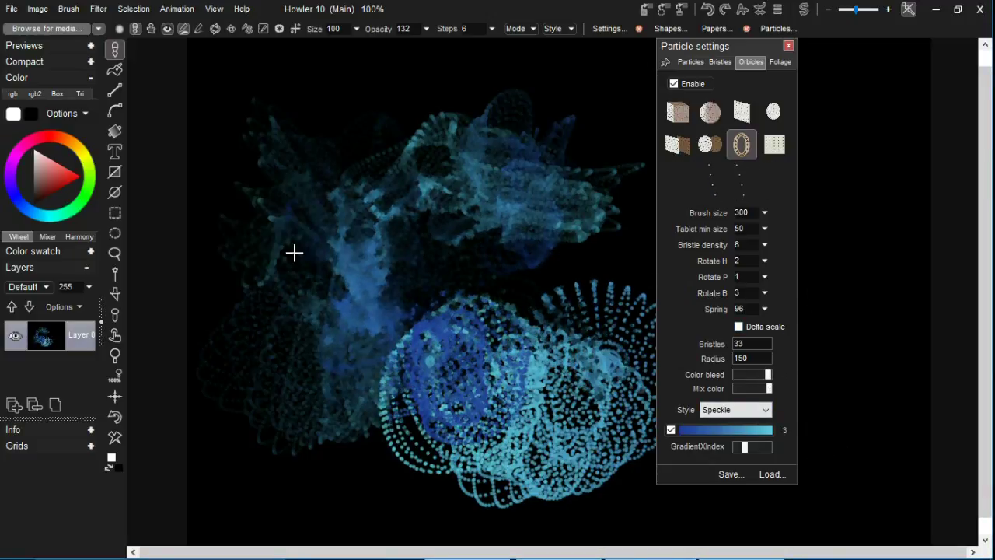
pyautogui.click(123, 441)
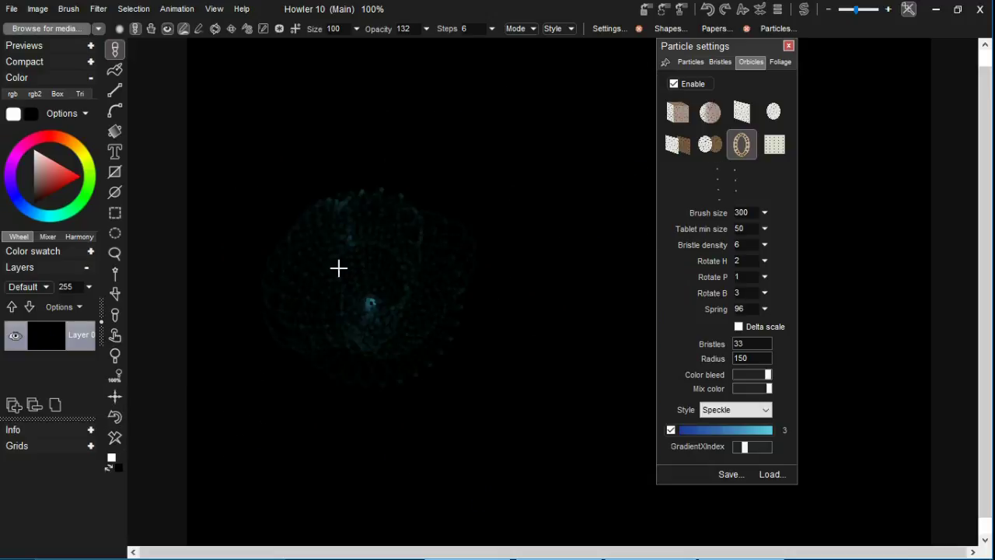
pyautogui.moveTo(338, 268); pyautogui.dragTo(412, 290)
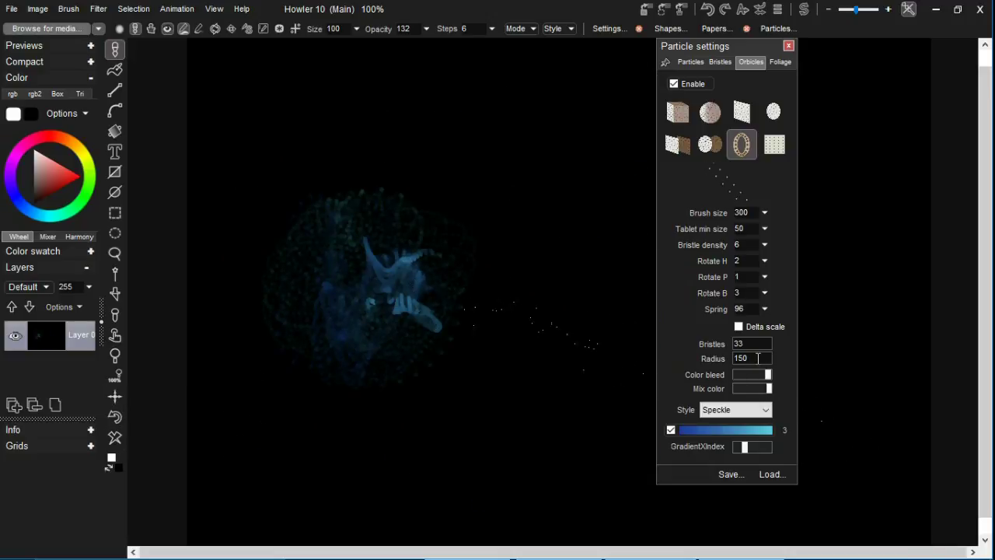
pyautogui.click(764, 309)
pyautogui.moveTo(762, 325); pyautogui.dragTo(744, 328)
pyautogui.moveTo(646, 311)
pyautogui.mouseDown()
pyautogui.moveTo(571, 256)
pyautogui.moveTo(490, 159)
pyautogui.moveTo(358, 355)
pyautogui.mouseUp()
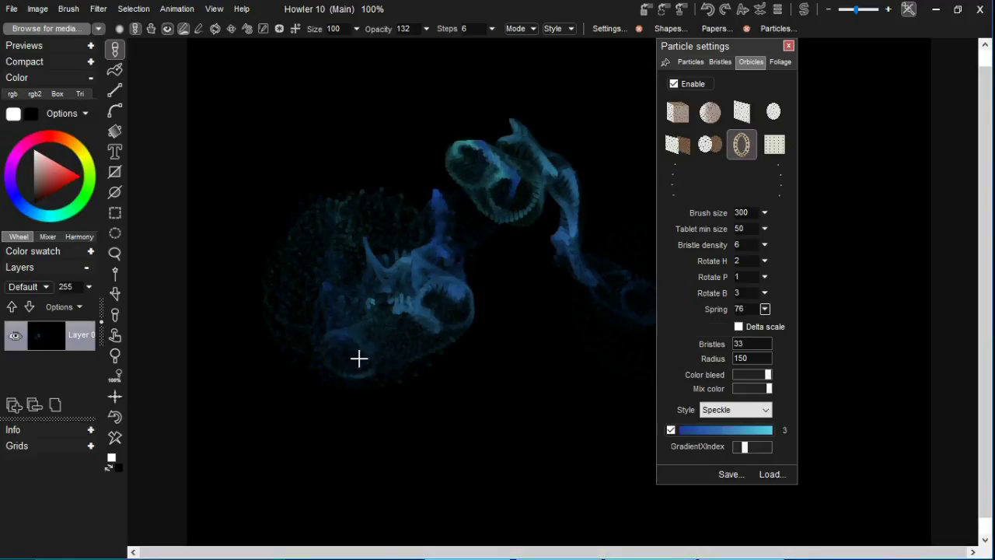
# Clear again, paint a sweeping stroke, raise Spring to 87 and set mix colour halfway
pyautogui.click(115, 441)
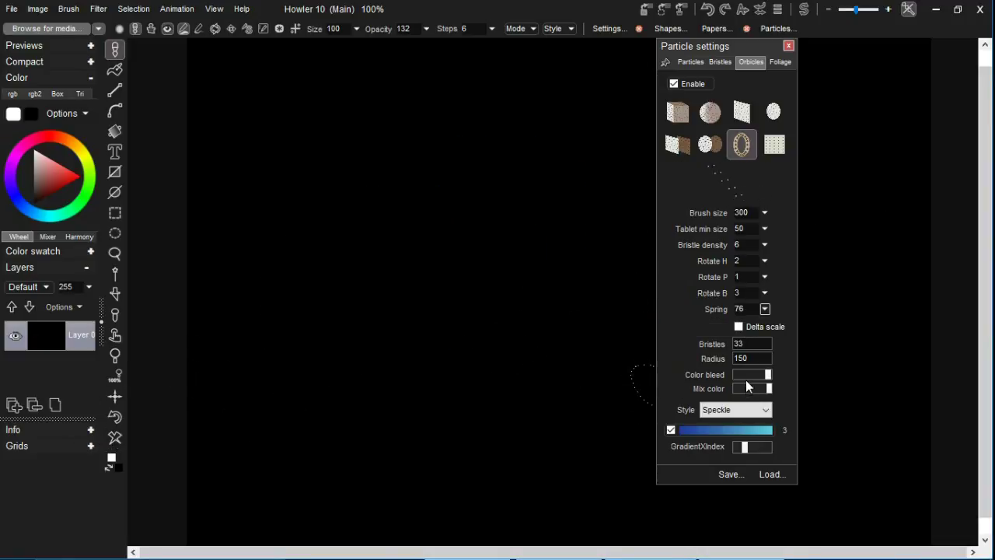
pyautogui.moveTo(351, 233)
pyautogui.mouseDown()
pyautogui.moveTo(334, 266)
pyautogui.moveTo(367, 240)
pyautogui.moveTo(382, 262)
pyautogui.moveTo(470, 274)
pyautogui.moveTo(554, 333)
pyautogui.moveTo(406, 265)
pyautogui.moveTo(296, 305)
pyautogui.moveTo(248, 188)
pyautogui.moveTo(326, 107)
pyautogui.moveTo(332, 68)
pyautogui.moveTo(277, 181)
pyautogui.moveTo(349, 283)
pyautogui.mouseUp()
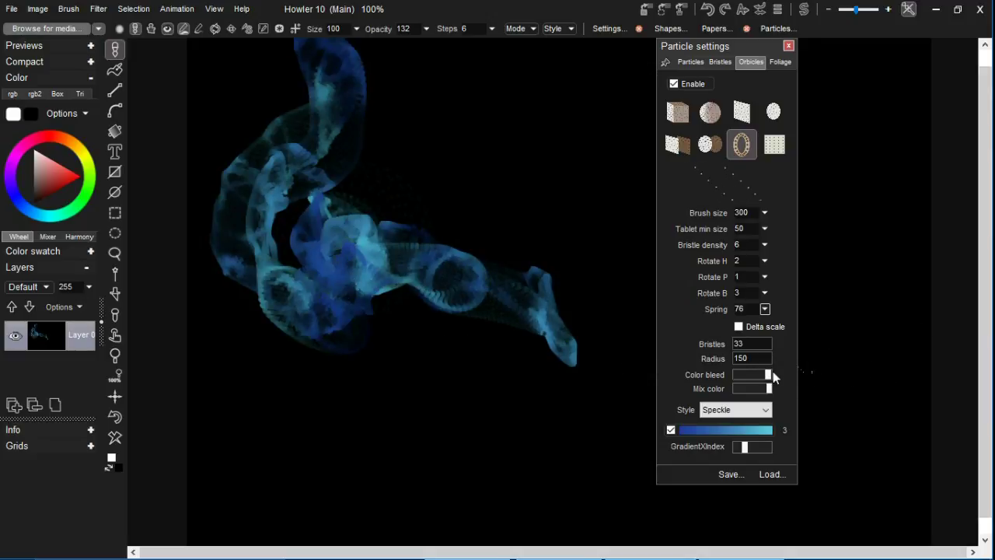
pyautogui.click(766, 308)
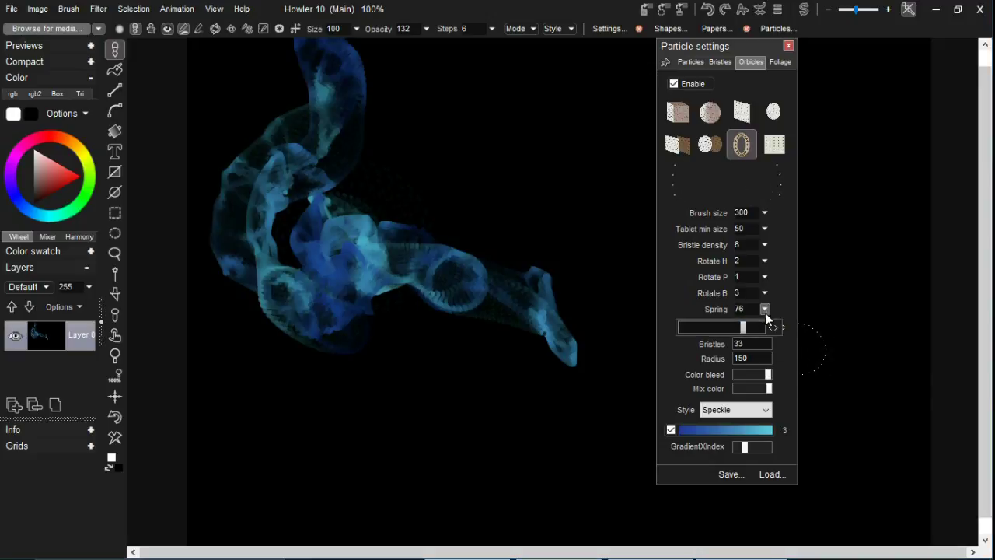
pyautogui.click(753, 328)
pyautogui.click(751, 389)
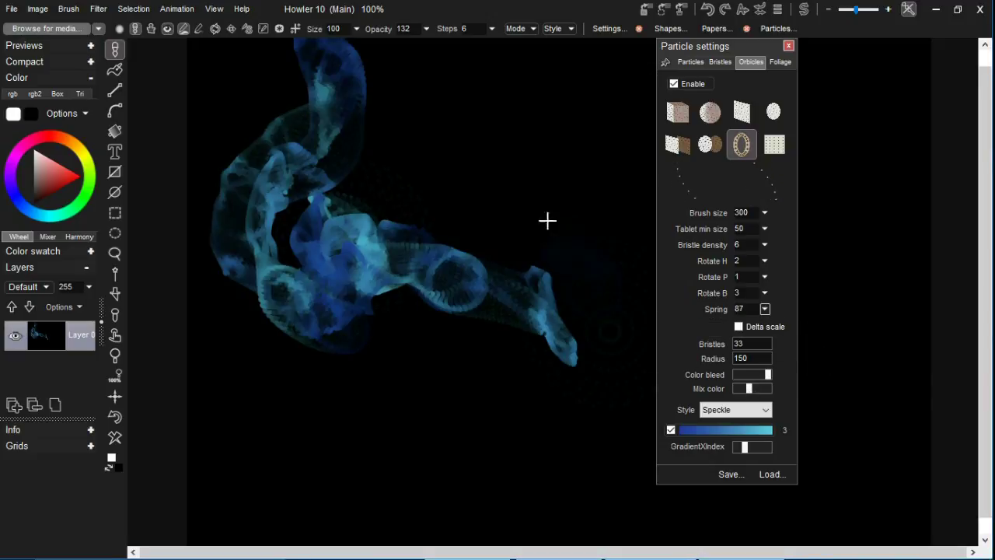
pyautogui.moveTo(529, 361); pyautogui.dragTo(639, 370)
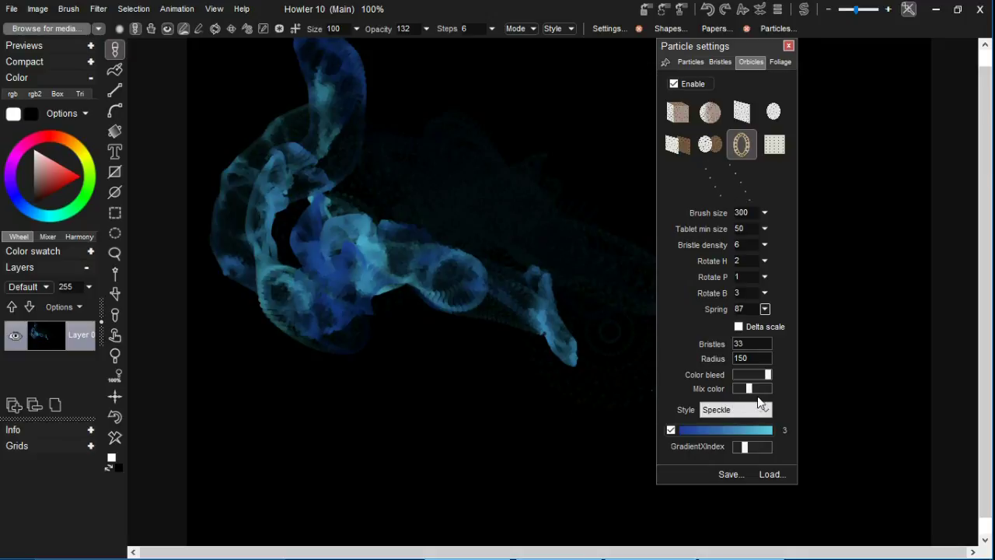
# Raise mix colour further with faint test strokes, then clear and paint a large dim blue cloud
pyautogui.click(758, 389)
pyautogui.moveTo(433, 329)
pyautogui.mouseDown()
pyautogui.moveTo(389, 380)
pyautogui.moveTo(303, 315)
pyautogui.moveTo(226, 275)
pyautogui.moveTo(244, 189)
pyautogui.moveTo(300, 295)
pyautogui.moveTo(802, 408)
pyautogui.mouseUp()
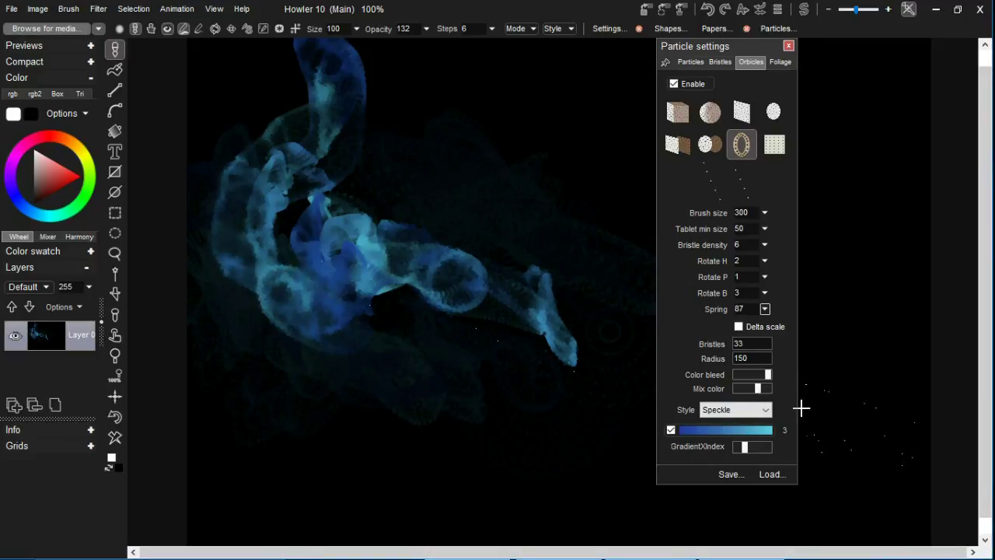
pyautogui.click(768, 389)
pyautogui.moveTo(604, 444)
pyautogui.mouseDown()
pyautogui.moveTo(545, 424)
pyautogui.moveTo(565, 415)
pyautogui.moveTo(433, 475)
pyautogui.moveTo(436, 497)
pyautogui.mouseUp()
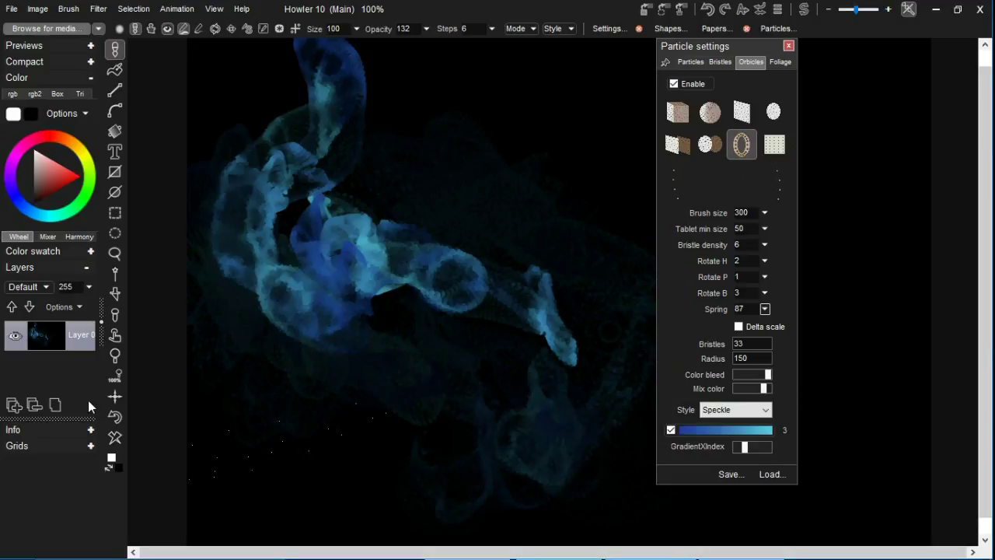
pyautogui.click(114, 438)
pyautogui.moveTo(299, 232)
pyautogui.mouseDown()
pyautogui.moveTo(372, 184)
pyautogui.moveTo(384, 311)
pyautogui.moveTo(382, 258)
pyautogui.moveTo(459, 364)
pyautogui.moveTo(639, 374)
pyautogui.moveTo(303, 332)
pyautogui.mouseUp()
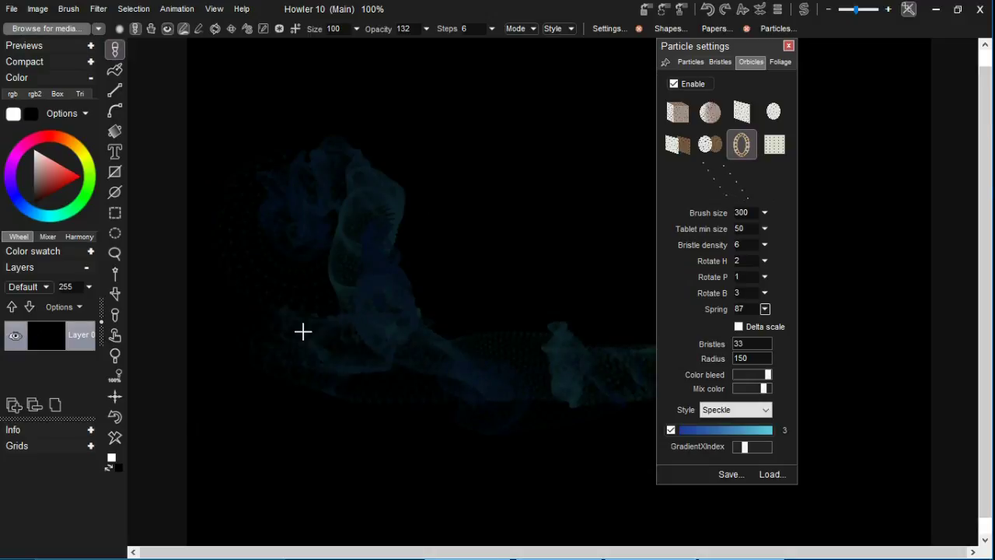
# Turn on Delta scale, build up the blue cloud, and add a new Layer 1 above it
pyautogui.click(738, 326)
pyautogui.moveTo(544, 404)
pyautogui.mouseDown()
pyautogui.moveTo(402, 371)
pyautogui.moveTo(353, 167)
pyautogui.moveTo(269, 160)
pyautogui.moveTo(398, 307)
pyautogui.moveTo(412, 366)
pyautogui.mouseUp()
pyautogui.moveTo(614, 413)
pyautogui.mouseDown()
pyautogui.moveTo(357, 367)
pyautogui.moveTo(366, 194)
pyautogui.moveTo(340, 344)
pyautogui.moveTo(448, 349)
pyautogui.moveTo(314, 327)
pyautogui.moveTo(298, 155)
pyautogui.moveTo(396, 133)
pyautogui.moveTo(372, 394)
pyautogui.moveTo(319, 310)
pyautogui.mouseUp()
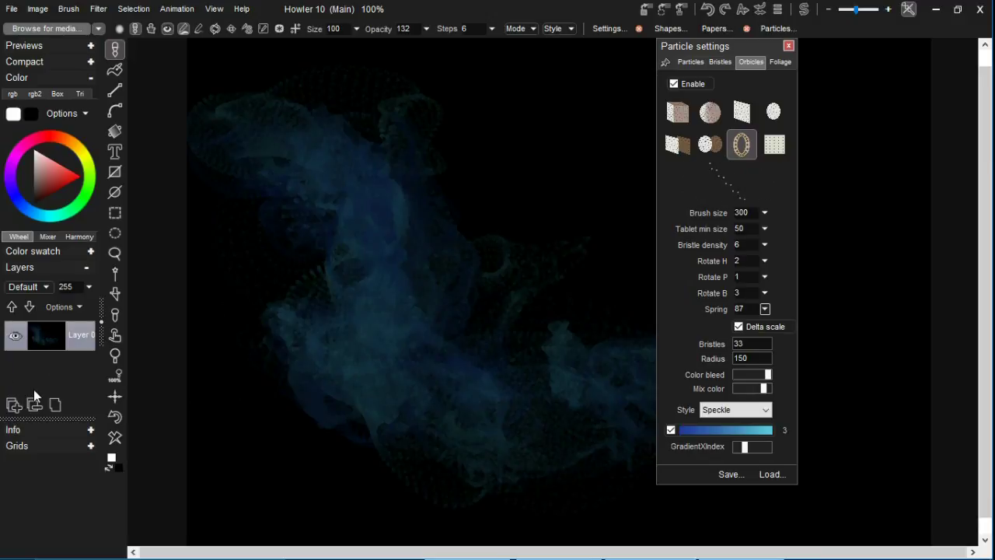
pyautogui.click(20, 409)
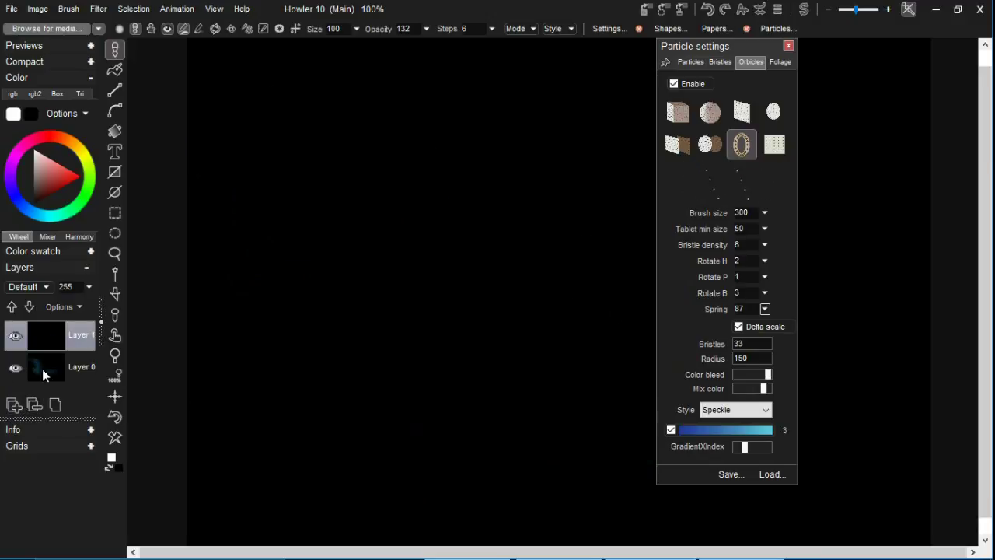
# Set Layer 1 to Additive blending, paint brighter blue strokes, and add another empty layer
pyautogui.click(47, 287)
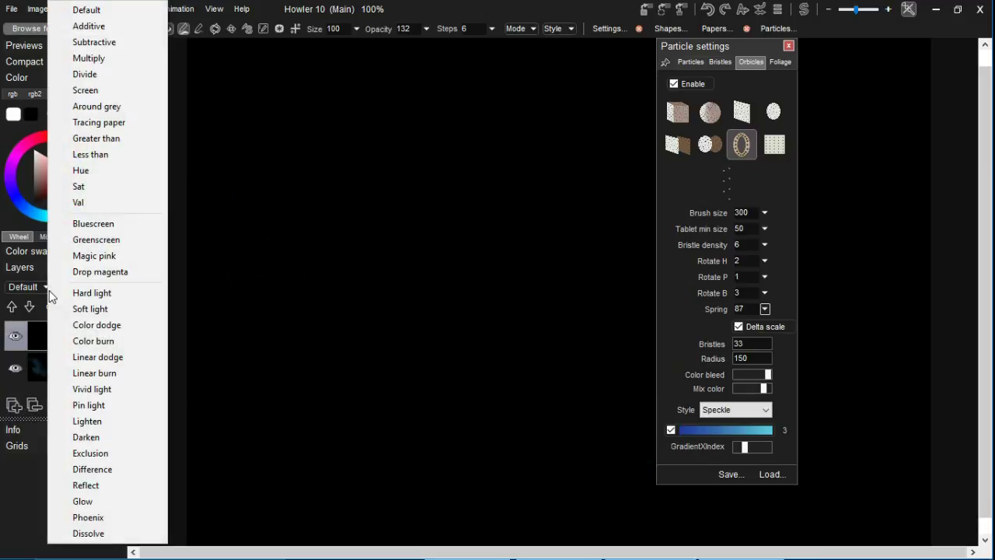
pyautogui.click(78, 23)
pyautogui.moveTo(185, 168)
pyautogui.mouseDown()
pyautogui.moveTo(280, 220)
pyautogui.moveTo(238, 141)
pyautogui.moveTo(289, 172)
pyautogui.moveTo(367, 180)
pyautogui.moveTo(298, 233)
pyautogui.moveTo(325, 236)
pyautogui.moveTo(283, 306)
pyautogui.moveTo(333, 343)
pyautogui.moveTo(353, 383)
pyautogui.moveTo(409, 349)
pyautogui.moveTo(550, 346)
pyautogui.moveTo(611, 372)
pyautogui.moveTo(504, 380)
pyautogui.moveTo(412, 365)
pyautogui.moveTo(379, 271)
pyautogui.moveTo(396, 203)
pyautogui.moveTo(380, 244)
pyautogui.mouseUp()
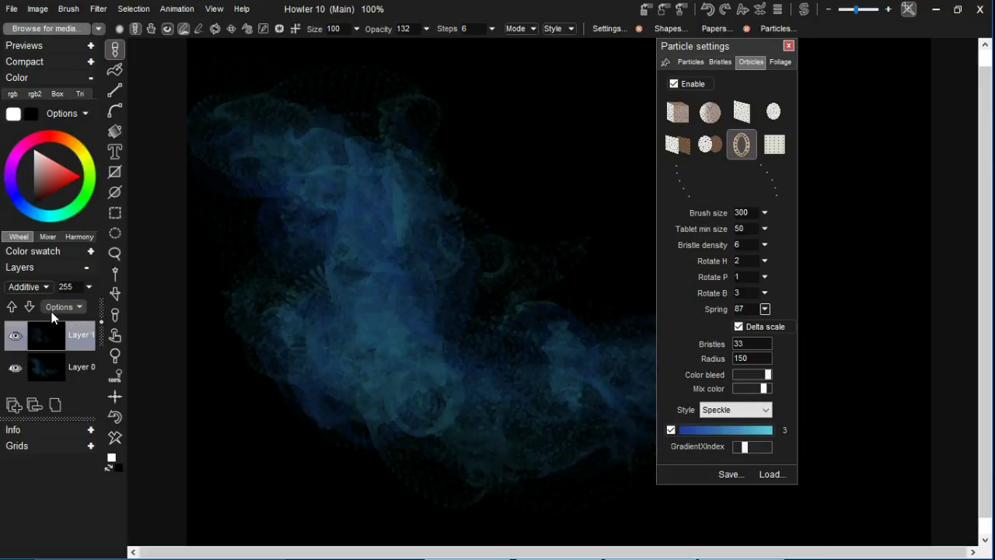
pyautogui.click(14, 406)
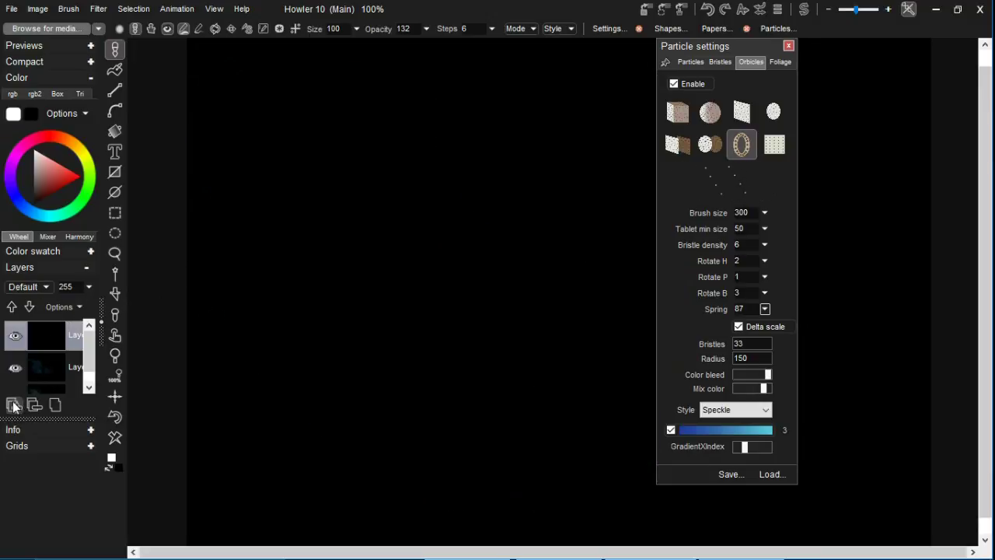
# Blend the layer Additively, paint blue strokes, then faint orange orbicles using GradientXIndex 4
pyautogui.click(32, 293)
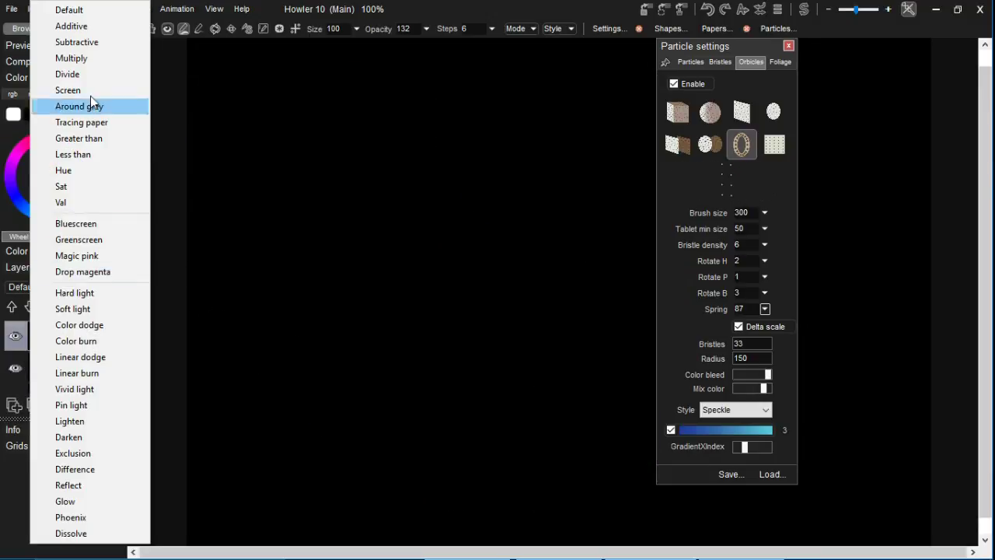
pyautogui.click(98, 27)
pyautogui.moveTo(396, 292)
pyautogui.mouseDown()
pyautogui.moveTo(511, 322)
pyautogui.moveTo(288, 428)
pyautogui.moveTo(249, 409)
pyautogui.moveTo(254, 384)
pyautogui.moveTo(362, 275)
pyautogui.moveTo(384, 203)
pyautogui.moveTo(244, 122)
pyautogui.moveTo(459, 197)
pyautogui.moveTo(750, 401)
pyautogui.mouseUp()
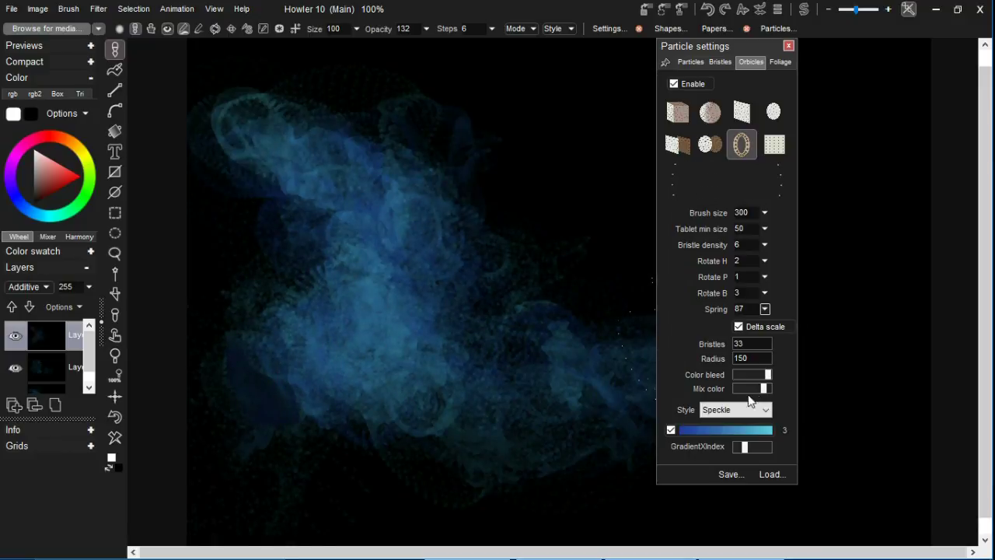
pyautogui.moveTo(746, 449); pyautogui.dragTo(753, 449)
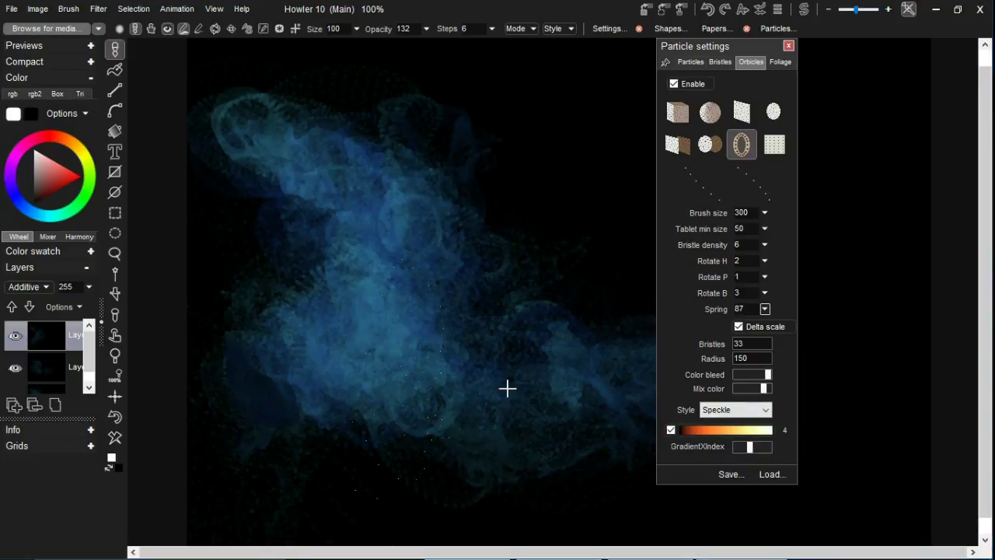
pyautogui.moveTo(410, 405)
pyautogui.mouseDown()
pyautogui.moveTo(415, 348)
pyautogui.moveTo(357, 327)
pyautogui.moveTo(379, 272)
pyautogui.moveTo(330, 142)
pyautogui.moveTo(493, 288)
pyautogui.moveTo(365, 332)
pyautogui.moveTo(327, 395)
pyautogui.moveTo(337, 335)
pyautogui.moveTo(604, 384)
pyautogui.moveTo(490, 339)
pyautogui.moveTo(399, 337)
pyautogui.moveTo(404, 253)
pyautogui.moveTo(324, 202)
pyautogui.moveTo(310, 155)
pyautogui.moveTo(314, 198)
pyautogui.mouseUp()
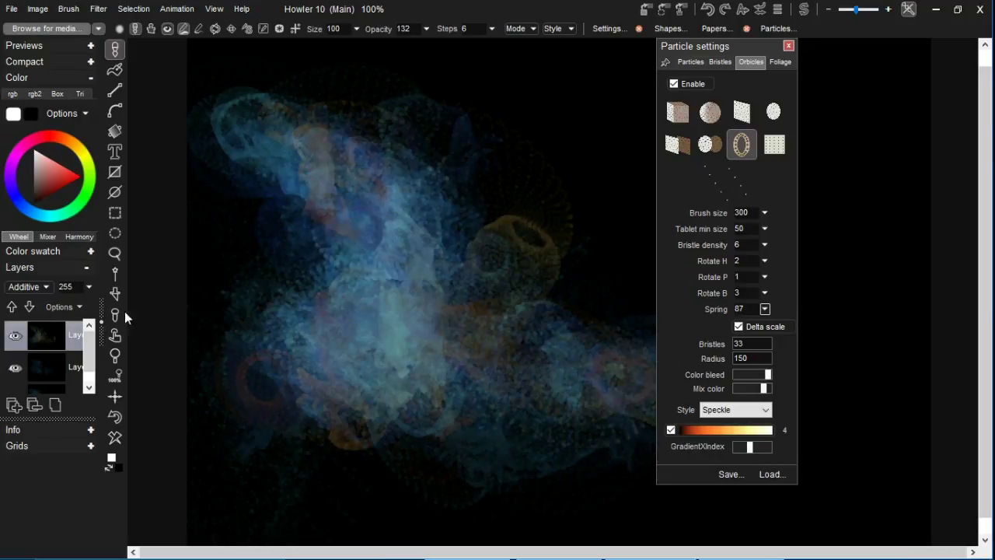
# Add a new layer with Additive blending
pyautogui.click(11, 405)
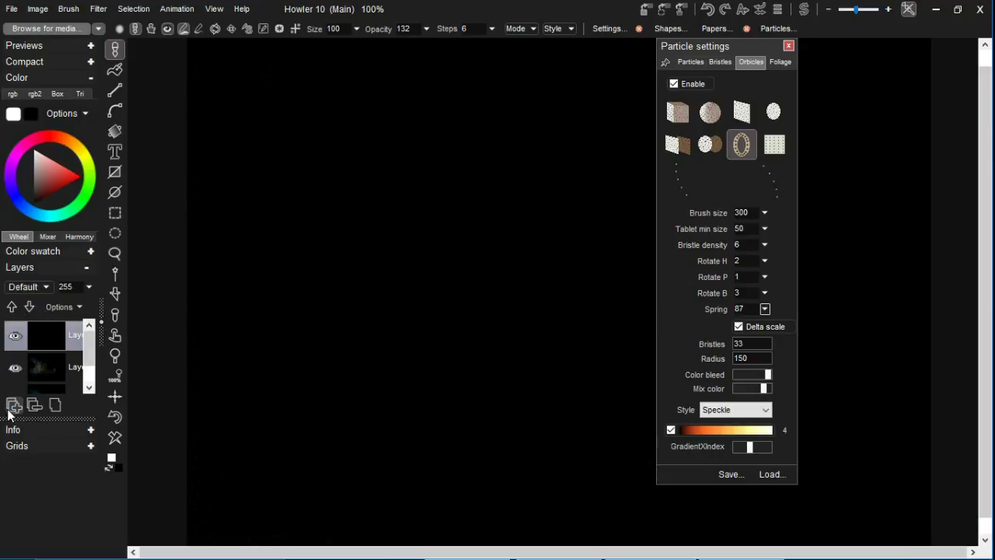
pyautogui.click(22, 288)
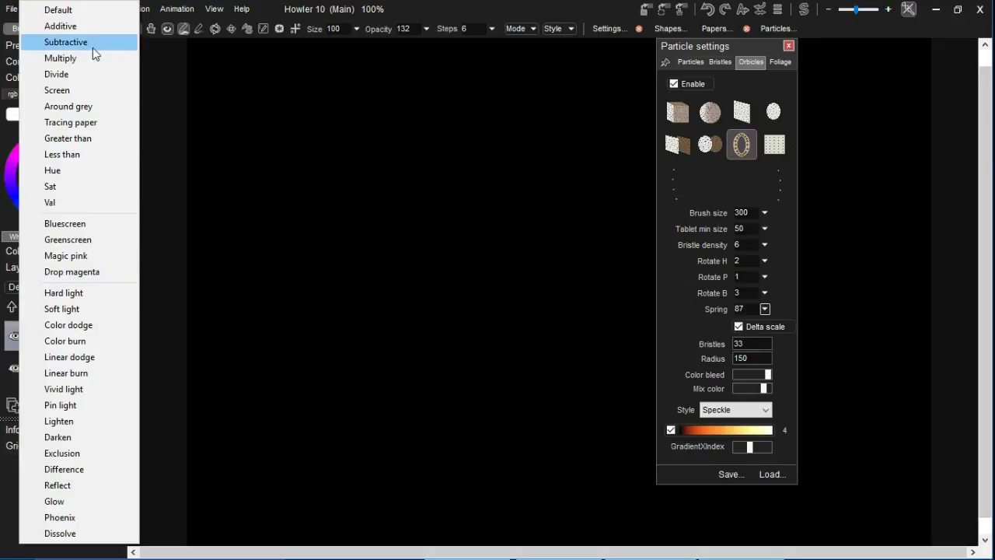
pyautogui.click(91, 26)
# Paint blue and orange orbicle clouds across the centre, right and upper left, shifting the gradient
pyautogui.moveTo(482, 226); pyautogui.dragTo(275, 399)
pyautogui.moveTo(351, 405)
pyautogui.mouseDown()
pyautogui.moveTo(443, 395)
pyautogui.moveTo(474, 379)
pyautogui.moveTo(589, 387)
pyautogui.moveTo(658, 341)
pyautogui.moveTo(576, 378)
pyautogui.moveTo(575, 351)
pyautogui.mouseUp()
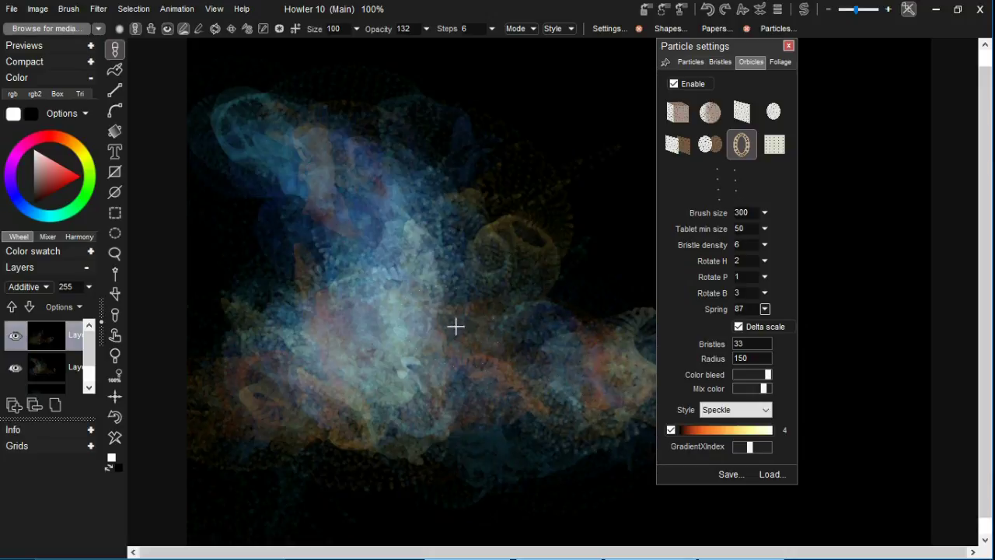
pyautogui.moveTo(455, 326)
pyautogui.mouseDown()
pyautogui.moveTo(415, 222)
pyautogui.moveTo(477, 215)
pyautogui.moveTo(317, 116)
pyautogui.mouseUp()
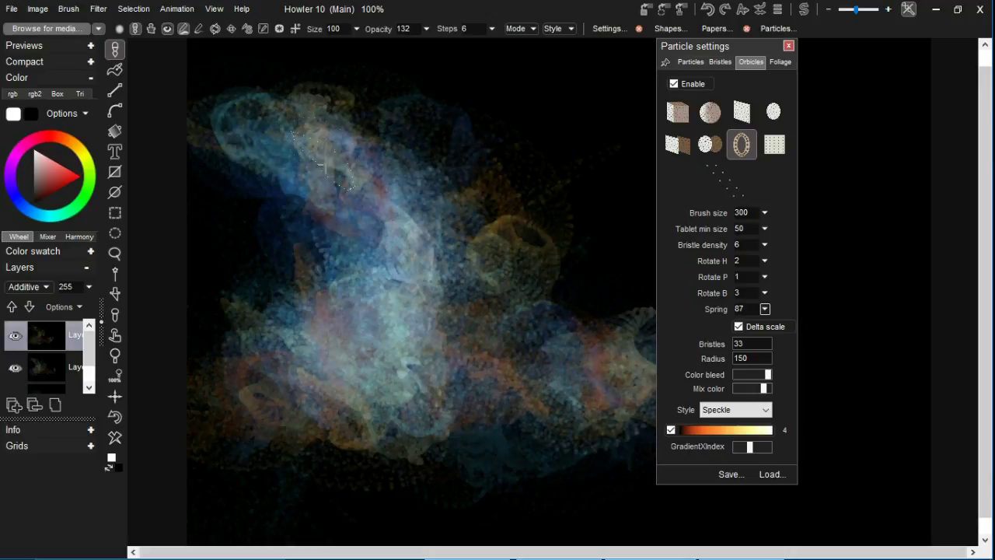
pyautogui.moveTo(323, 162)
pyautogui.mouseDown()
pyautogui.moveTo(387, 104)
pyautogui.moveTo(335, 98)
pyautogui.moveTo(285, 356)
pyautogui.moveTo(257, 389)
pyautogui.moveTo(435, 385)
pyautogui.moveTo(490, 420)
pyautogui.mouseUp()
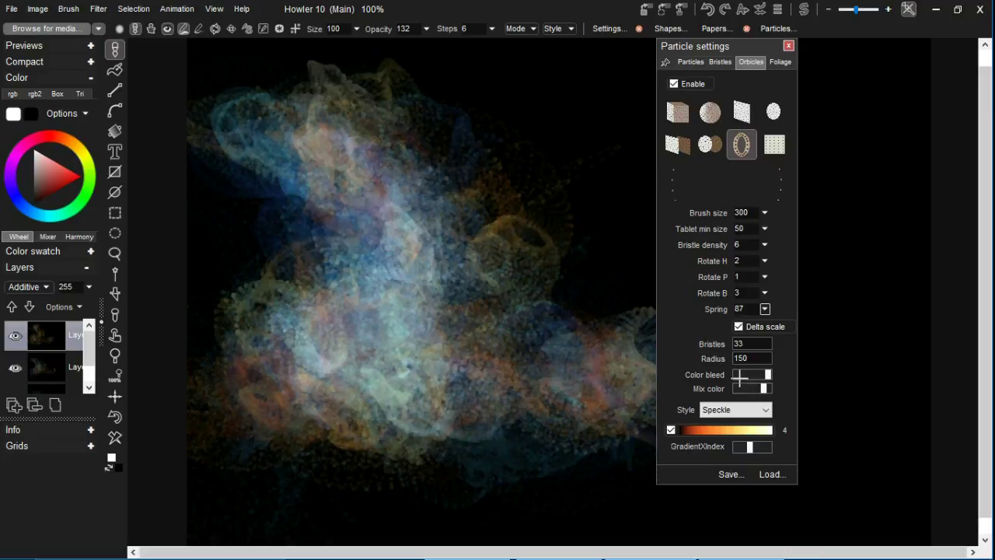
pyautogui.click(751, 443)
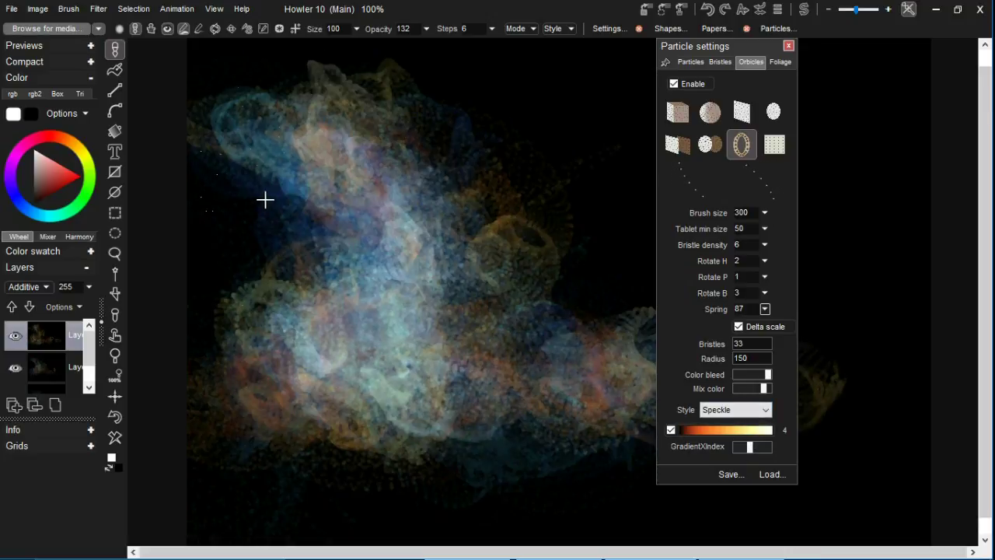
pyautogui.click(789, 46)
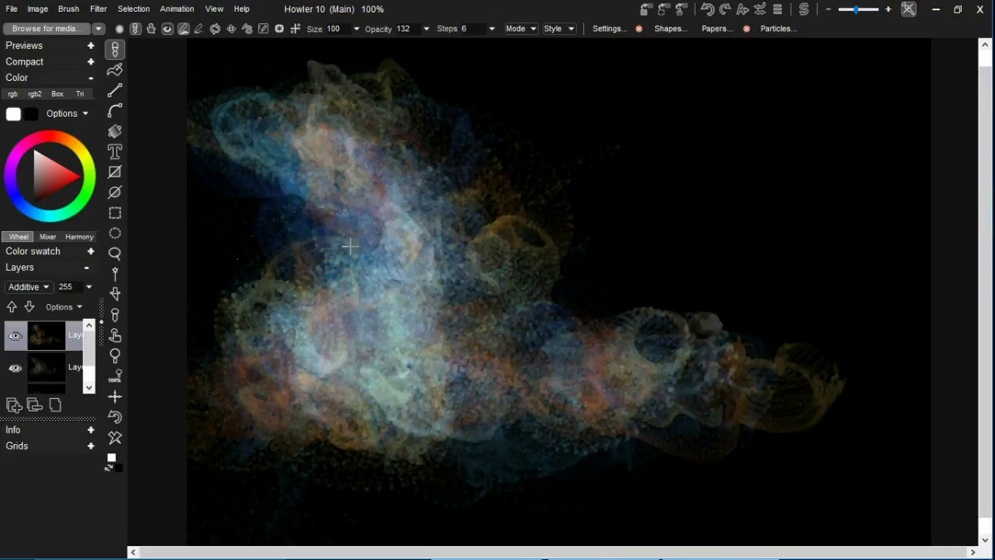
# Flatten all layers permanently into a single Layer 0 and browse the Gouache brush media
pyautogui.click(45, 405)
pyautogui.click(411, 343)
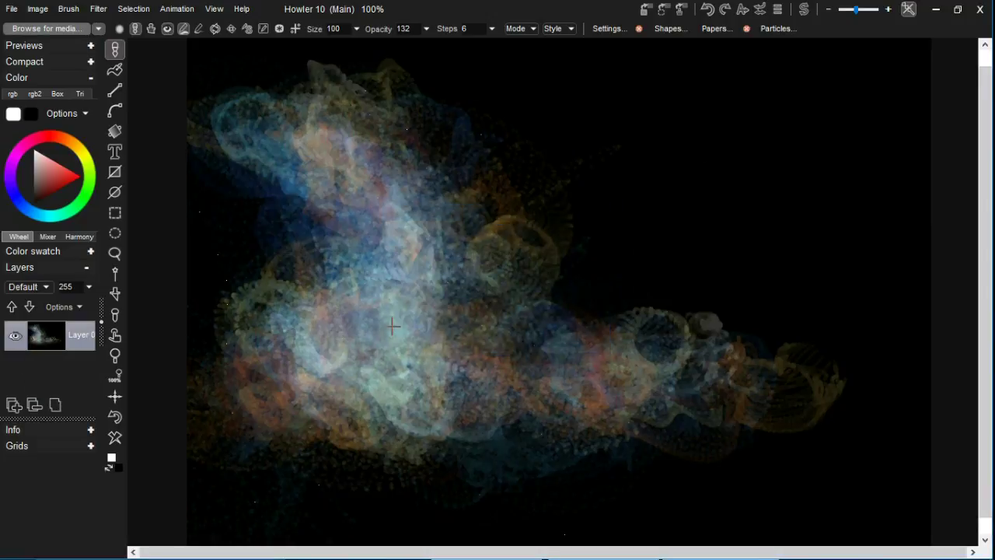
pyautogui.click(71, 27)
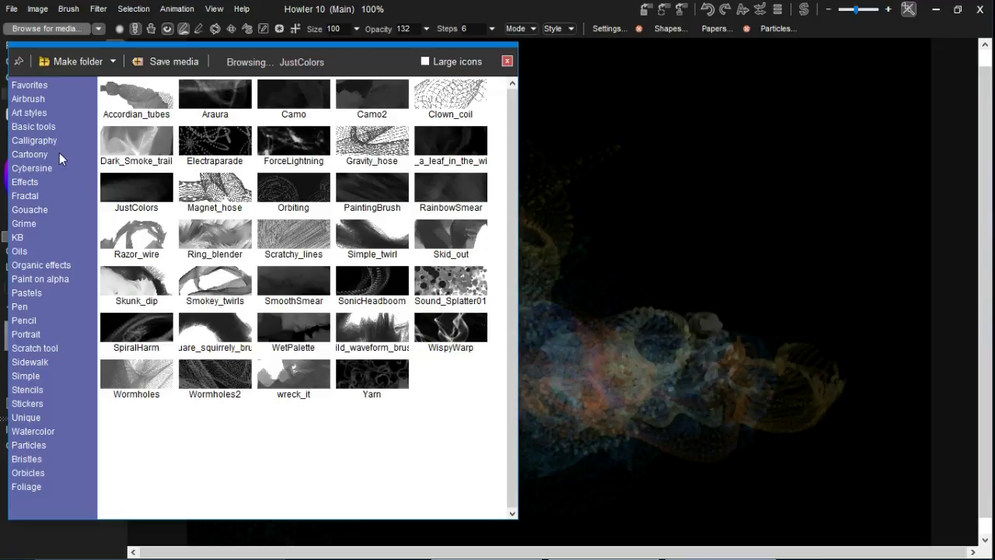
pyautogui.click(24, 210)
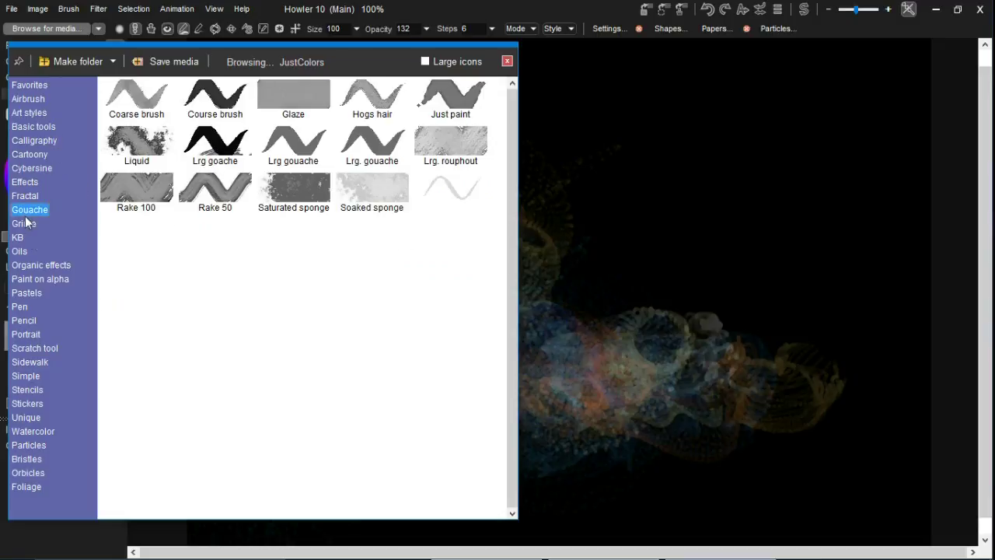
pyautogui.click(523, 69)
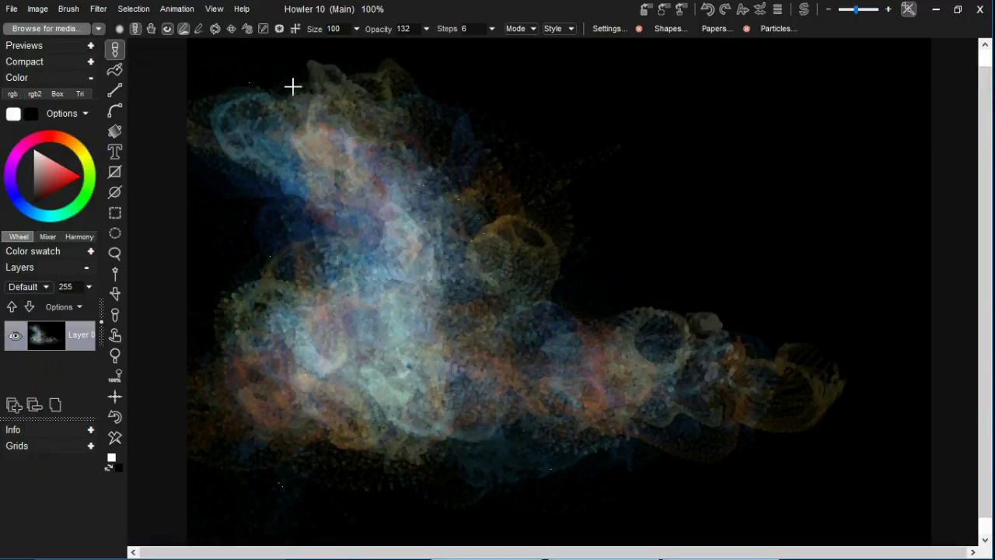
pyautogui.click(68, 8)
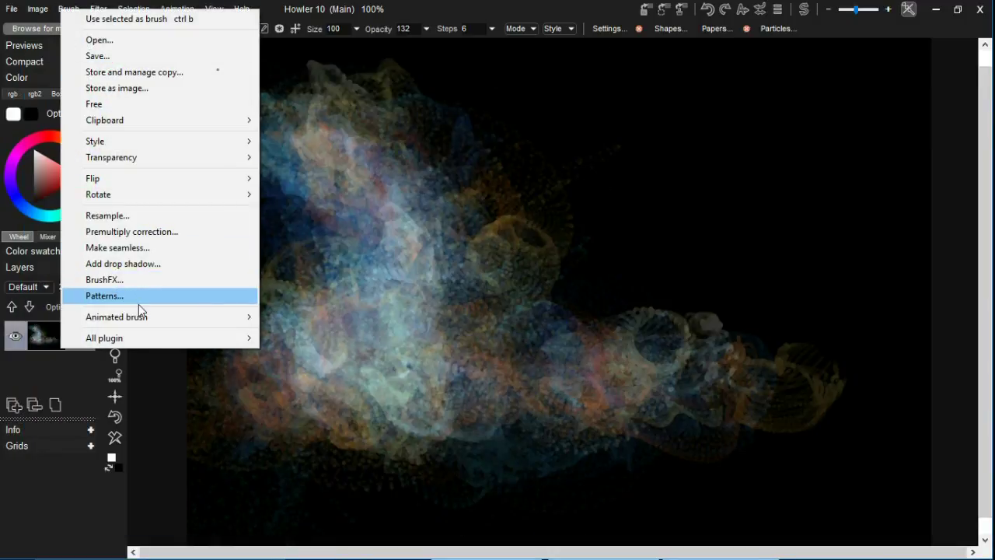
# Choose the Explode.lfs fx brush in Create fx brush, then test one stroke and undo it
pyautogui.click(142, 280)
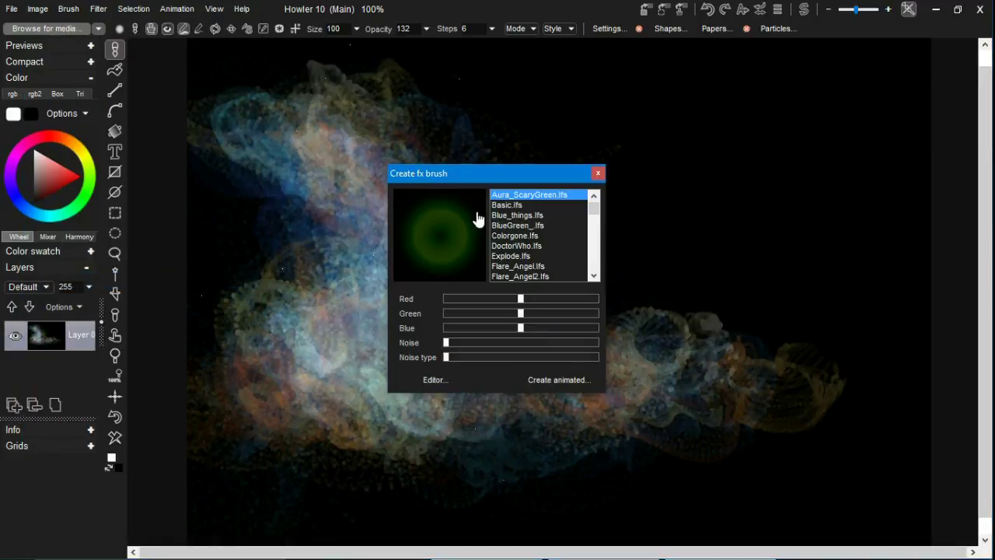
pyautogui.moveTo(487, 168); pyautogui.dragTo(635, 70)
pyautogui.click(655, 108)
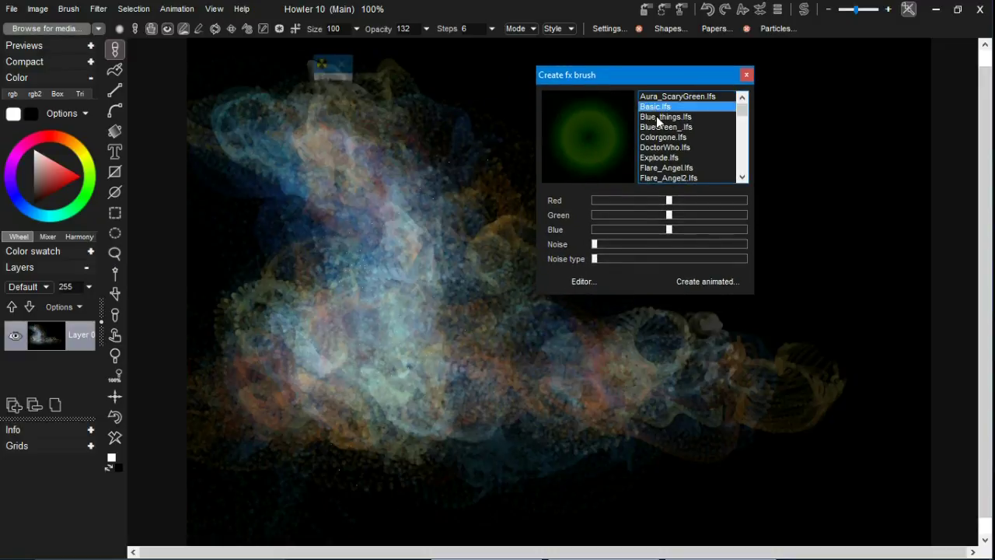
pyautogui.click(657, 126)
pyautogui.click(660, 156)
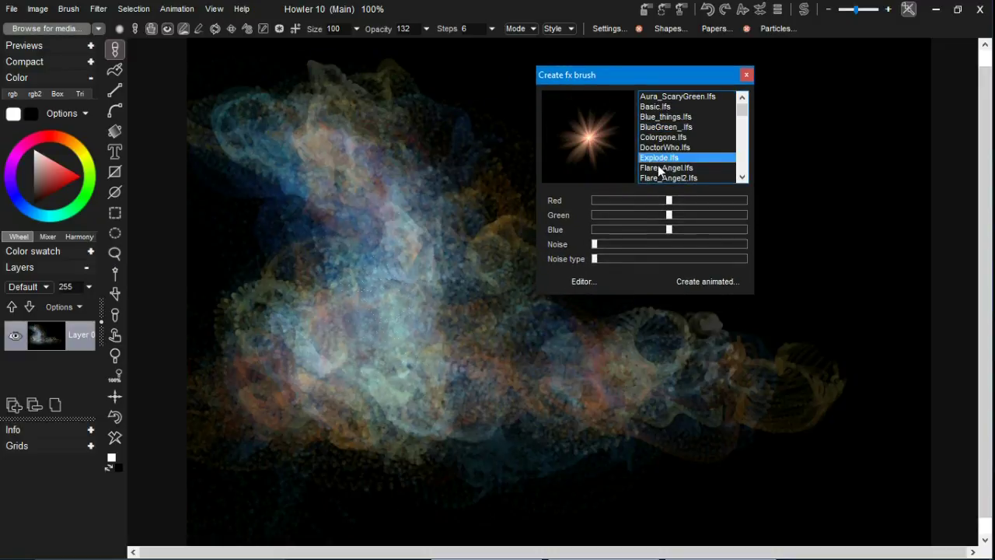
pyautogui.moveTo(432, 164)
pyautogui.mouseDown()
pyautogui.moveTo(450, 135)
pyautogui.moveTo(466, 123)
pyautogui.moveTo(442, 147)
pyautogui.moveTo(474, 127)
pyautogui.mouseUp()
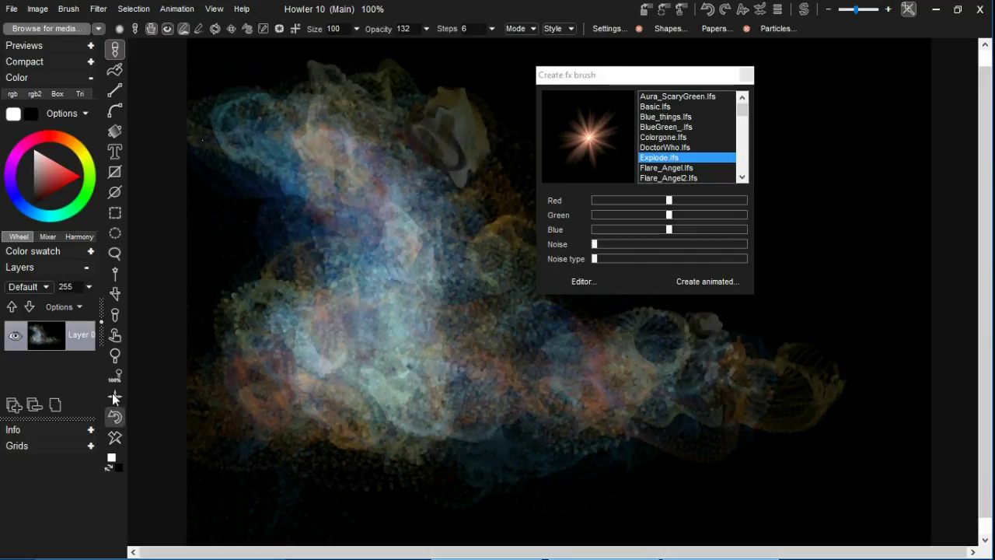
pyautogui.click(115, 417)
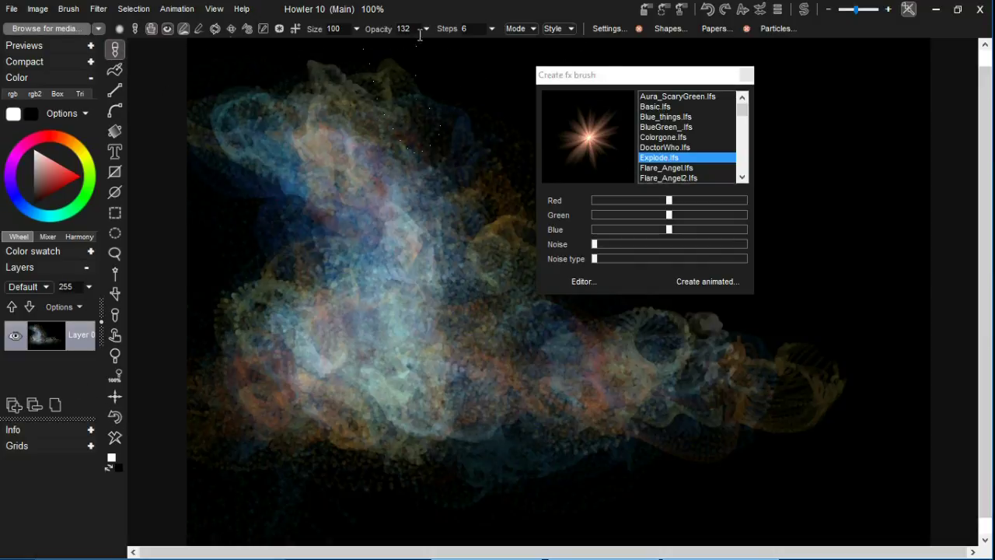
# Disable Orbicles in Particle settings, then test a stroke and undo it
pyautogui.click(772, 28)
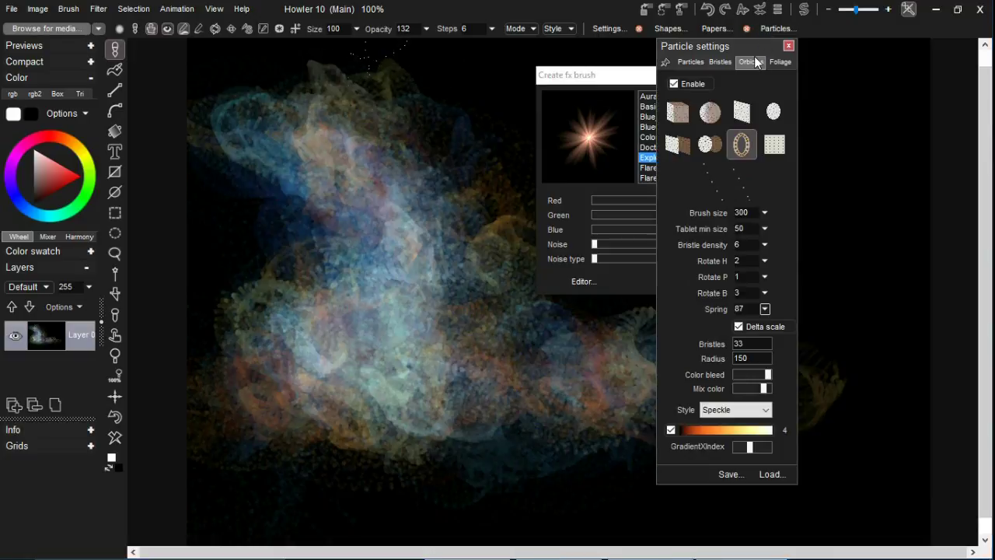
pyautogui.click(683, 84)
pyautogui.click(789, 49)
pyautogui.click(440, 107)
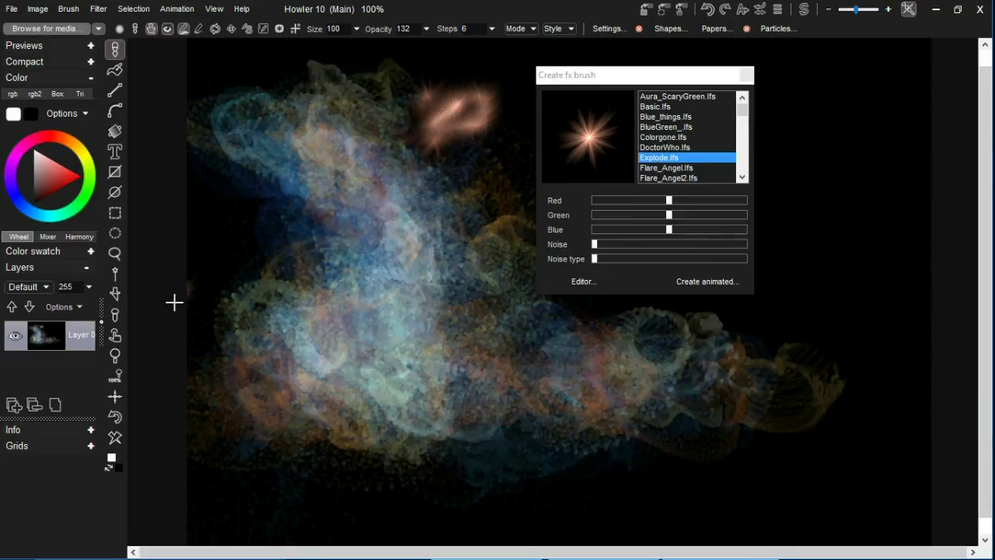
pyautogui.click(114, 417)
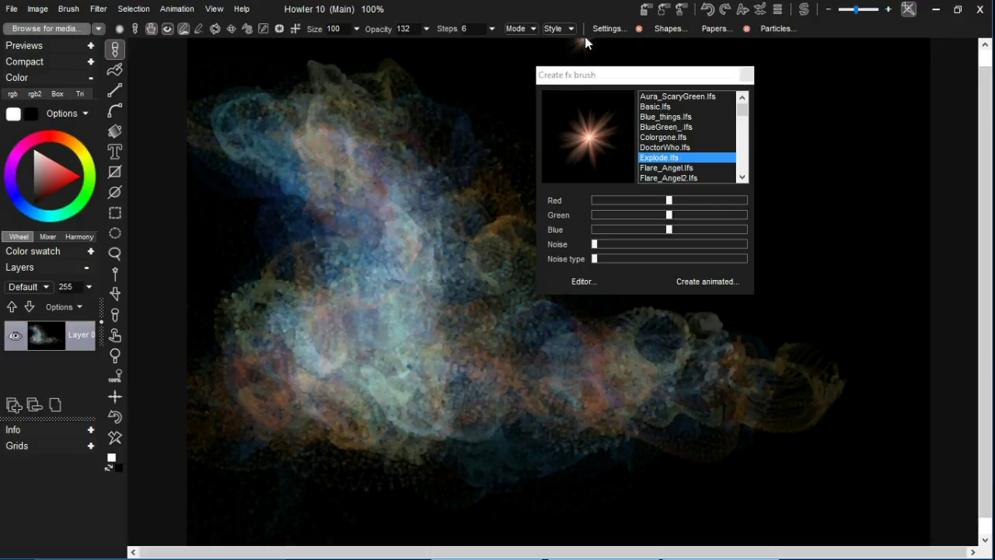
# Set the fx brush random size to 27 and random position to 94, testing and undoing a stroke
pyautogui.click(607, 28)
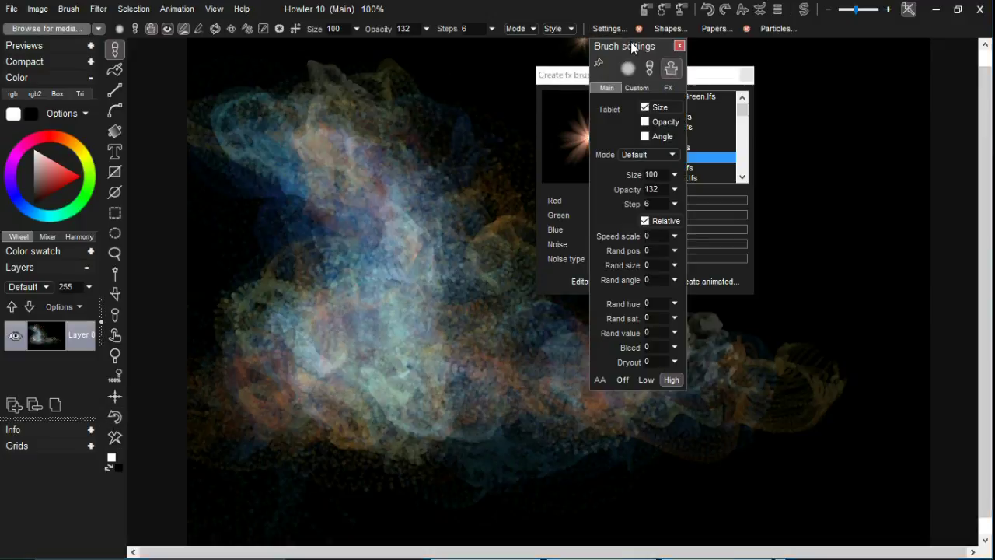
pyautogui.click(723, 78)
pyautogui.moveTo(661, 78); pyautogui.dragTo(924, 311)
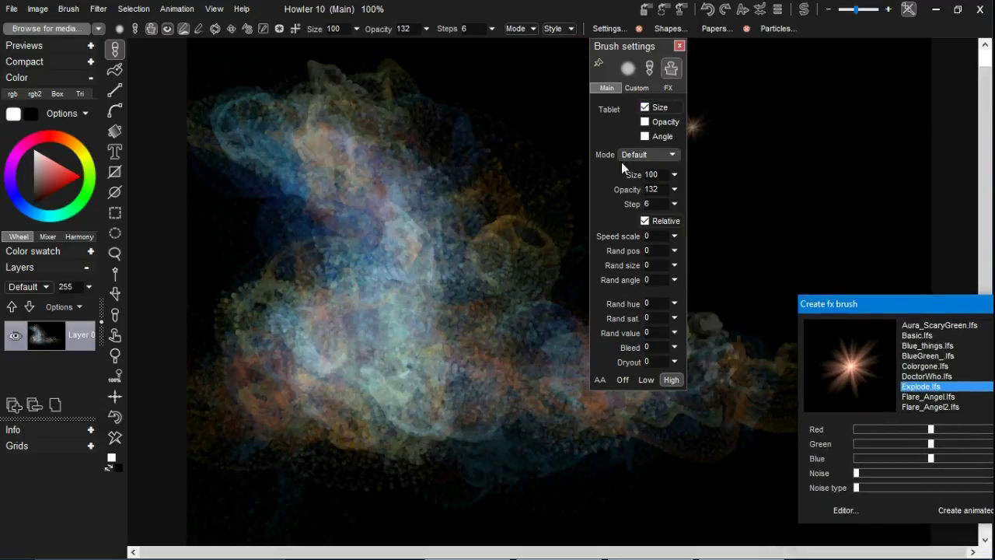
pyautogui.click(674, 265)
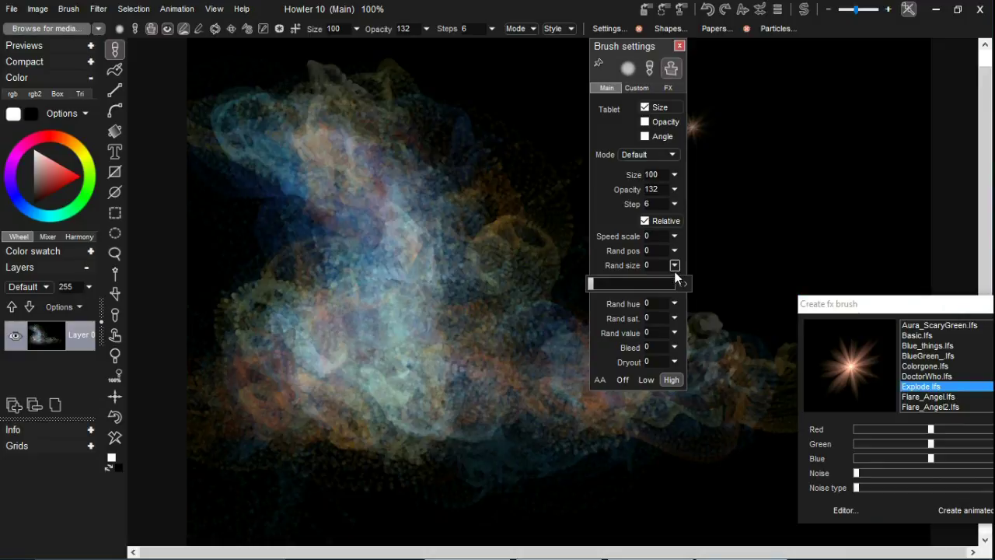
pyautogui.moveTo(674, 282); pyautogui.dragTo(656, 287)
pyautogui.click(674, 265)
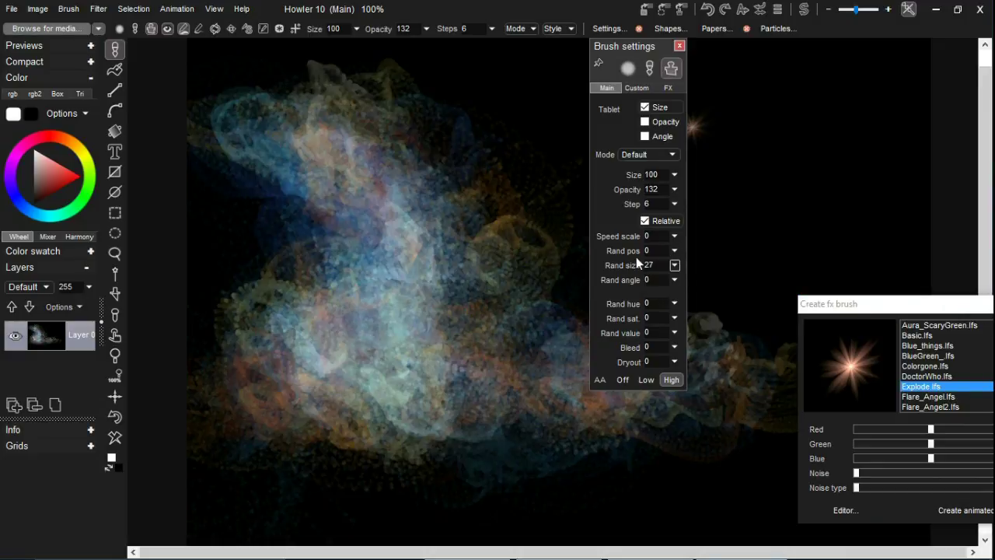
pyautogui.click(675, 251)
pyautogui.moveTo(678, 265); pyautogui.dragTo(668, 269)
pyautogui.moveTo(545, 233)
pyautogui.mouseDown()
pyautogui.moveTo(543, 147)
pyautogui.moveTo(348, 136)
pyautogui.mouseUp()
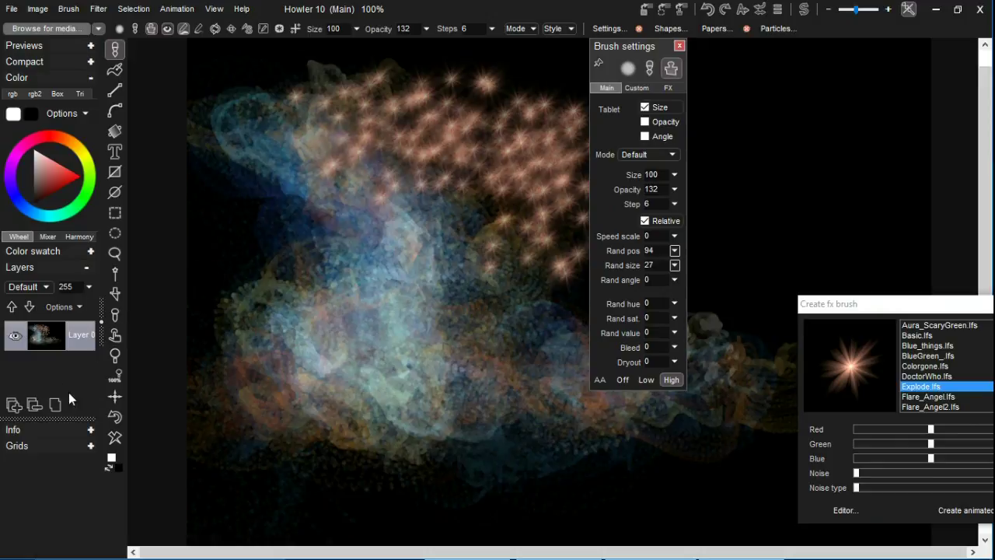
pyautogui.click(115, 417)
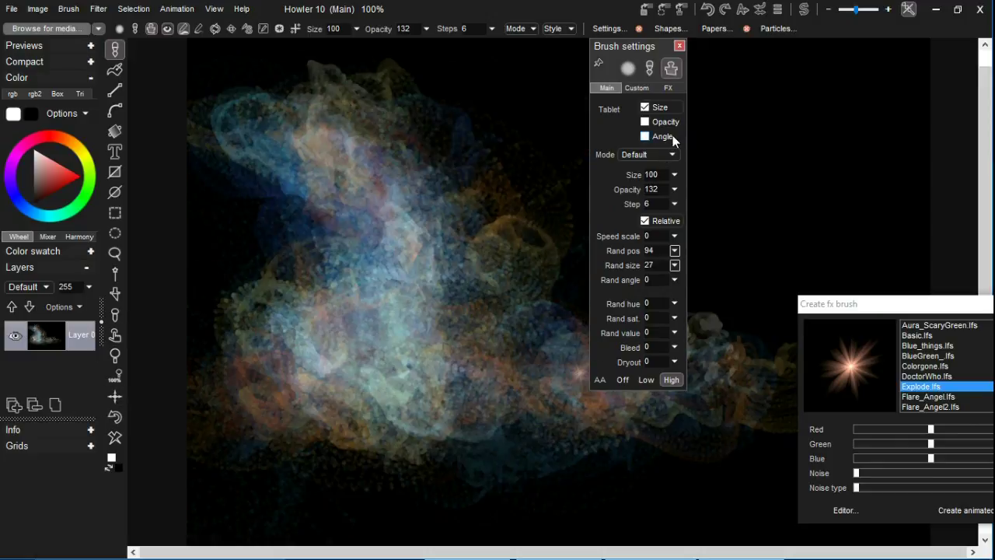
# Raise the brush step spacing to 38, then test a sparkle stroke and undo it
pyautogui.click(678, 201)
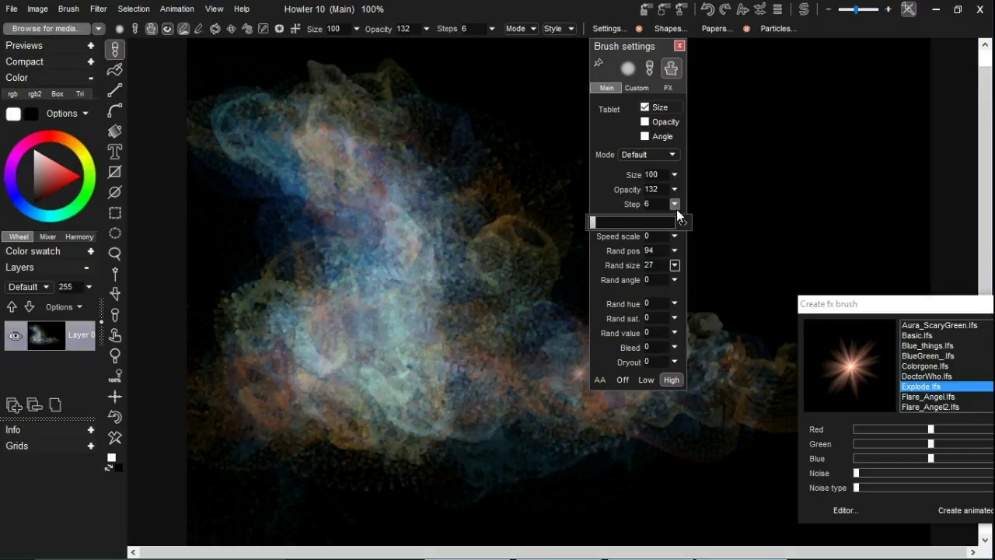
pyautogui.moveTo(676, 222); pyautogui.dragTo(604, 223)
pyautogui.moveTo(528, 170)
pyautogui.mouseDown()
pyautogui.moveTo(461, 124)
pyautogui.moveTo(399, 104)
pyautogui.mouseUp()
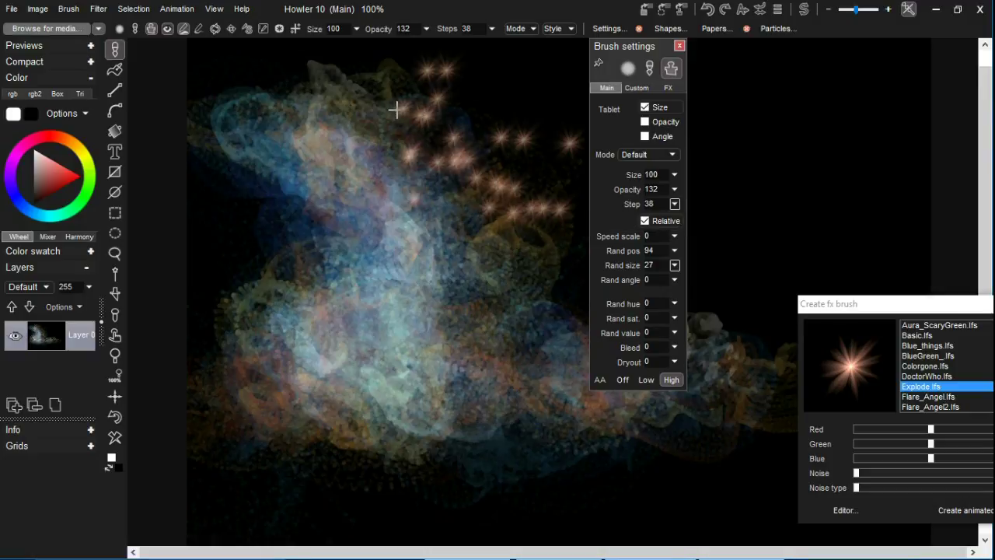
pyautogui.click(117, 420)
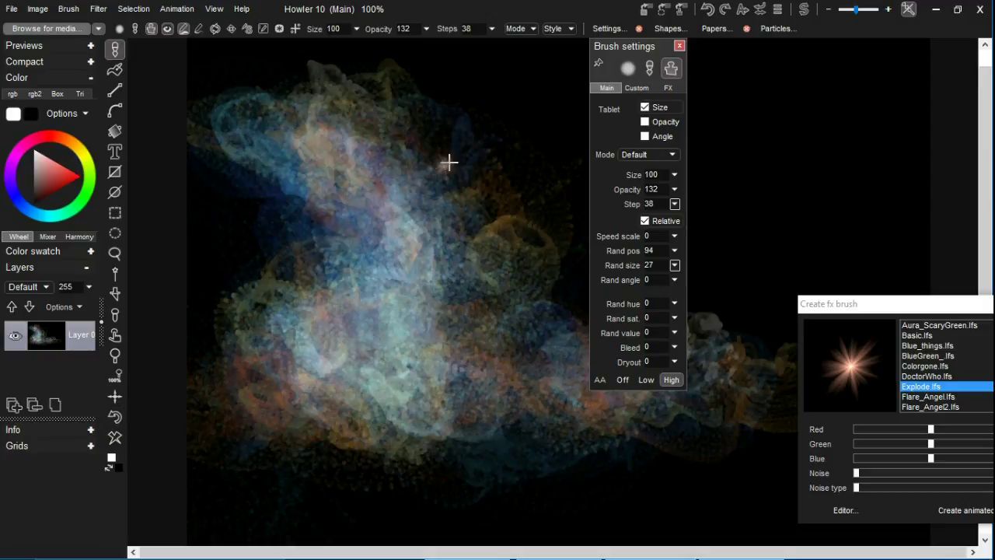
# Turn on Allow transforms on the Custom brush page, testing and undoing a sparkle stroke
pyautogui.click(629, 88)
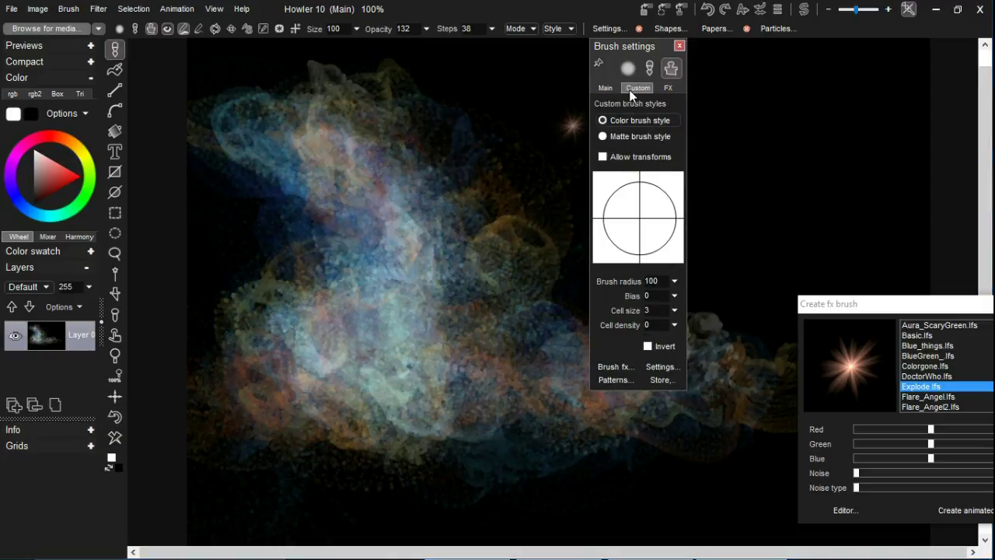
pyautogui.click(623, 154)
pyautogui.moveTo(529, 133)
pyautogui.mouseDown()
pyautogui.moveTo(489, 145)
pyautogui.moveTo(451, 180)
pyautogui.moveTo(268, 133)
pyautogui.moveTo(262, 212)
pyautogui.moveTo(187, 366)
pyautogui.mouseUp()
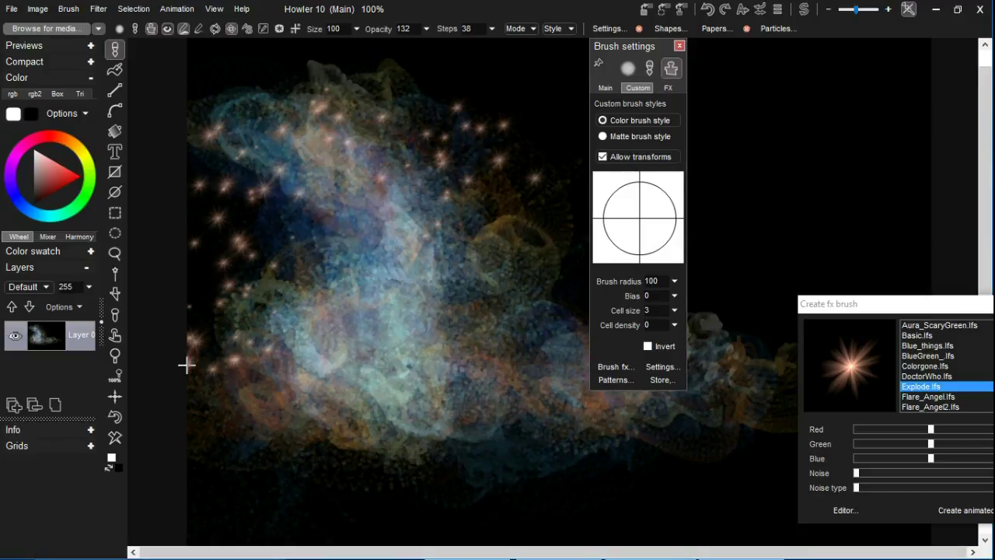
pyautogui.click(116, 418)
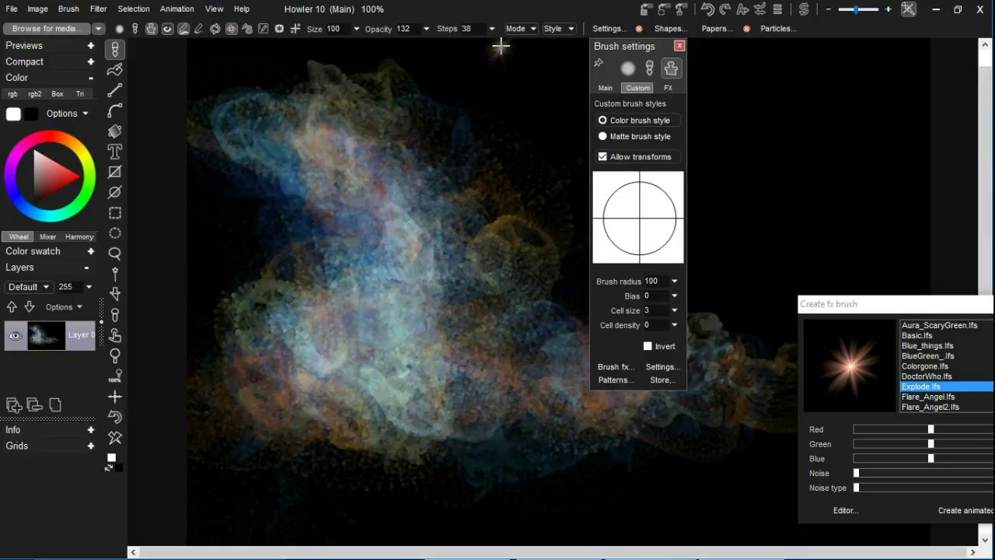
# Switch the brush mode to Additive and paint a sparkle stroke across the nebula
pyautogui.click(522, 28)
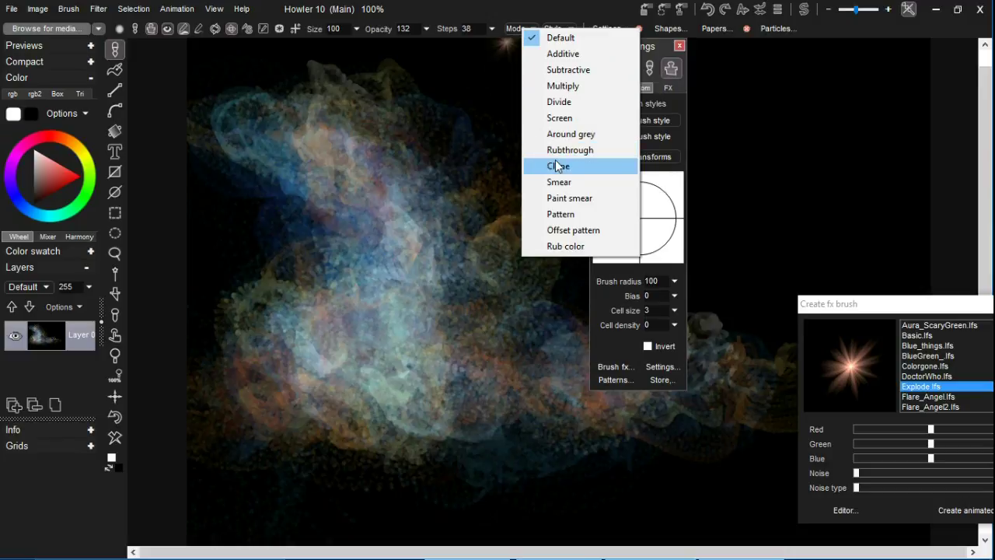
pyautogui.click(583, 54)
pyautogui.moveTo(493, 122)
pyautogui.mouseDown()
pyautogui.moveTo(342, 156)
pyautogui.moveTo(303, 397)
pyautogui.moveTo(279, 420)
pyautogui.moveTo(455, 401)
pyautogui.moveTo(560, 405)
pyautogui.moveTo(658, 369)
pyautogui.mouseUp()
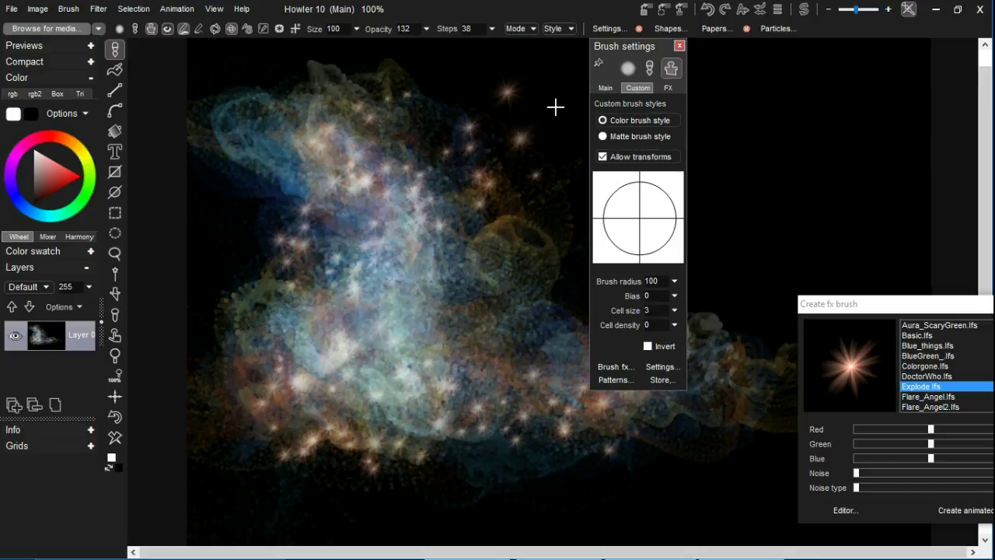
# Set brush size to 45 and scatter sparkles over the upper-right sky and nebula's left edge
pyautogui.click(679, 47)
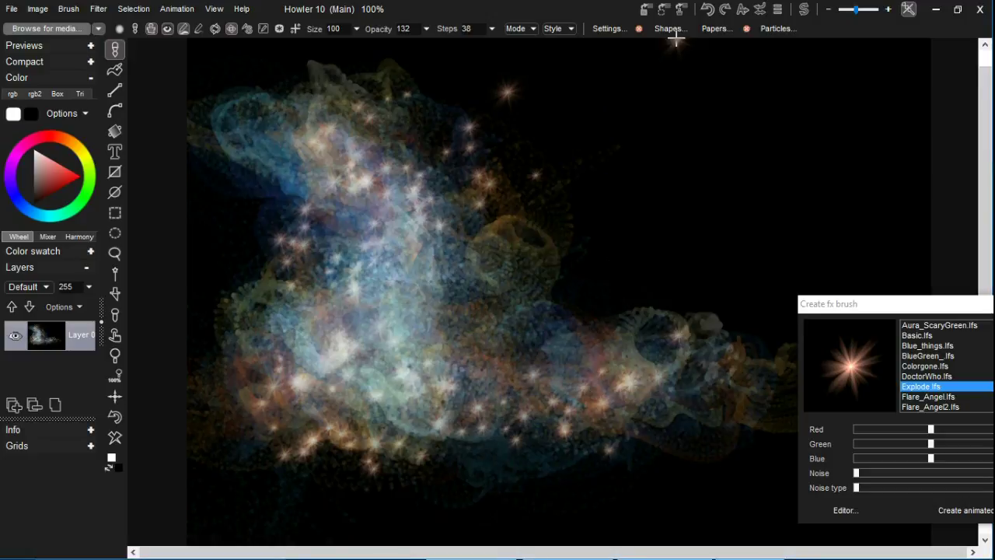
pyautogui.click(357, 29)
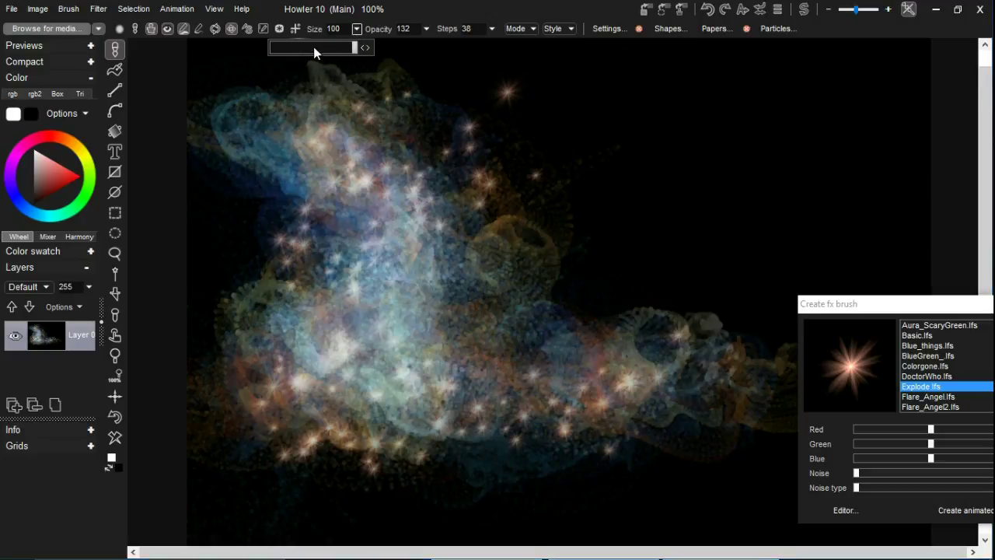
pyautogui.click(314, 47)
pyautogui.moveTo(560, 169)
pyautogui.mouseDown()
pyautogui.moveTo(691, 178)
pyautogui.moveTo(540, 251)
pyautogui.moveTo(650, 316)
pyautogui.moveTo(742, 322)
pyautogui.mouseUp()
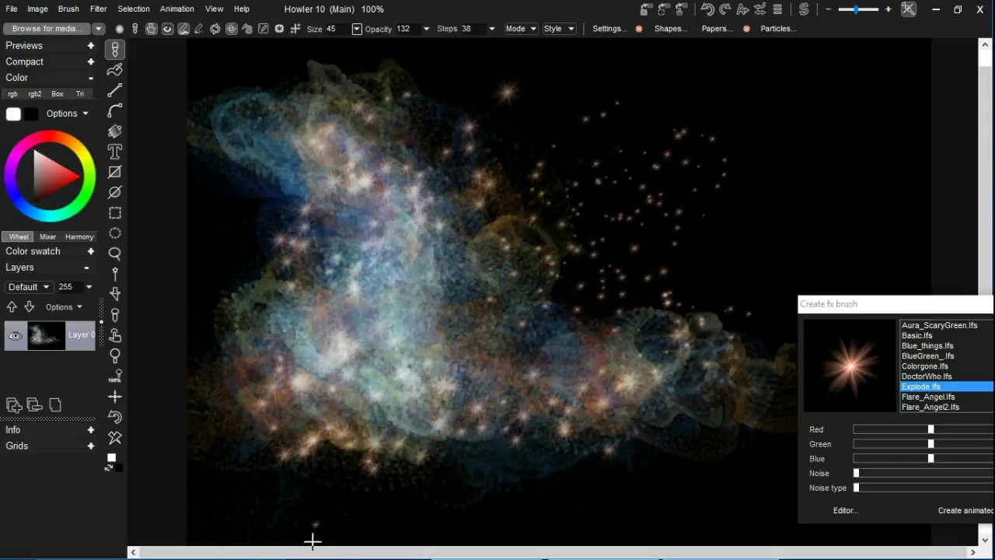
pyautogui.moveTo(312, 541)
pyautogui.mouseDown()
pyautogui.moveTo(220, 463)
pyautogui.moveTo(212, 360)
pyautogui.moveTo(268, 236)
pyautogui.moveTo(264, 127)
pyautogui.mouseUp()
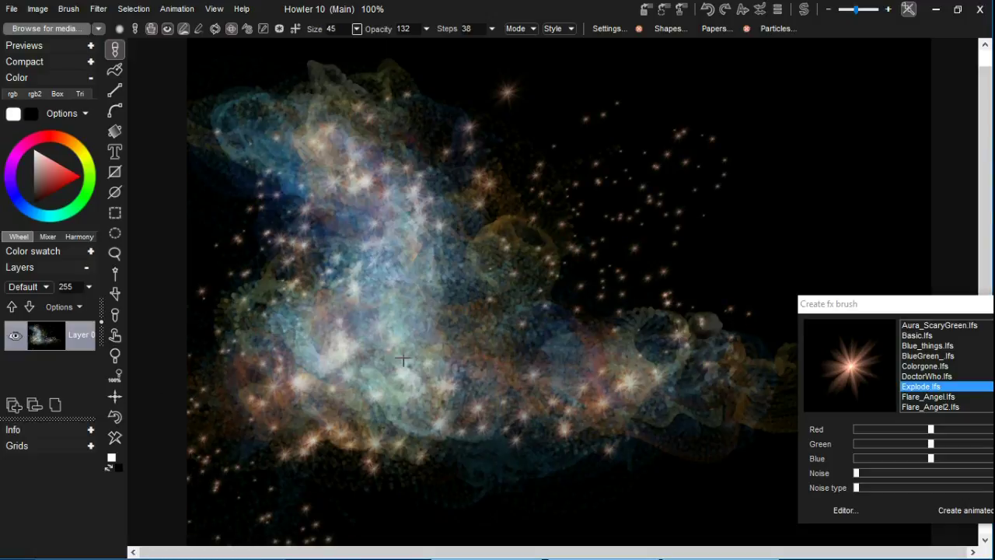
# Set brush size to 21 and sweep small stars across the top of the sky
pyautogui.click(357, 29)
pyautogui.moveTo(269, 70); pyautogui.dragTo(858, 13)
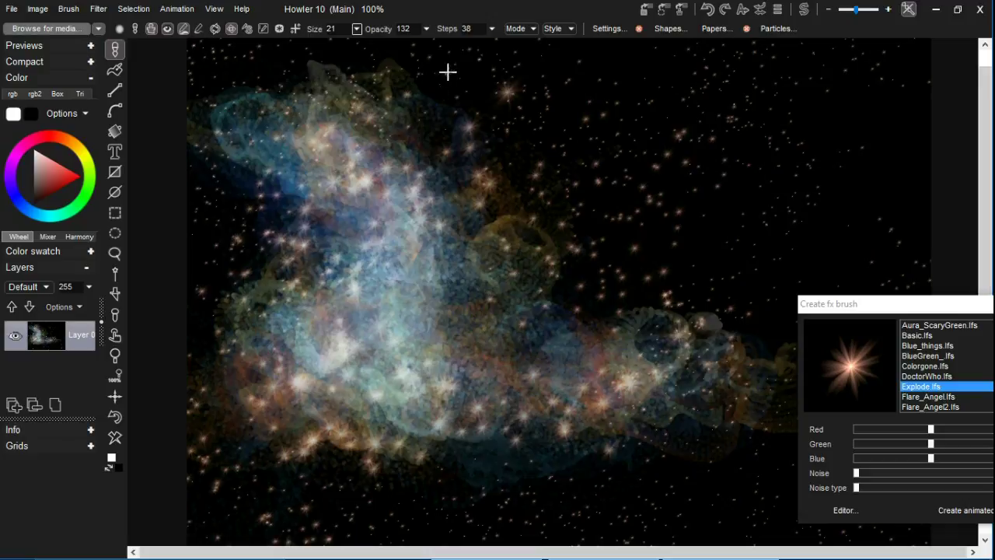
pyautogui.click(573, 31)
# Switch the brush style to Matte and open Brush settings
pyautogui.click(576, 28)
pyautogui.click(572, 30)
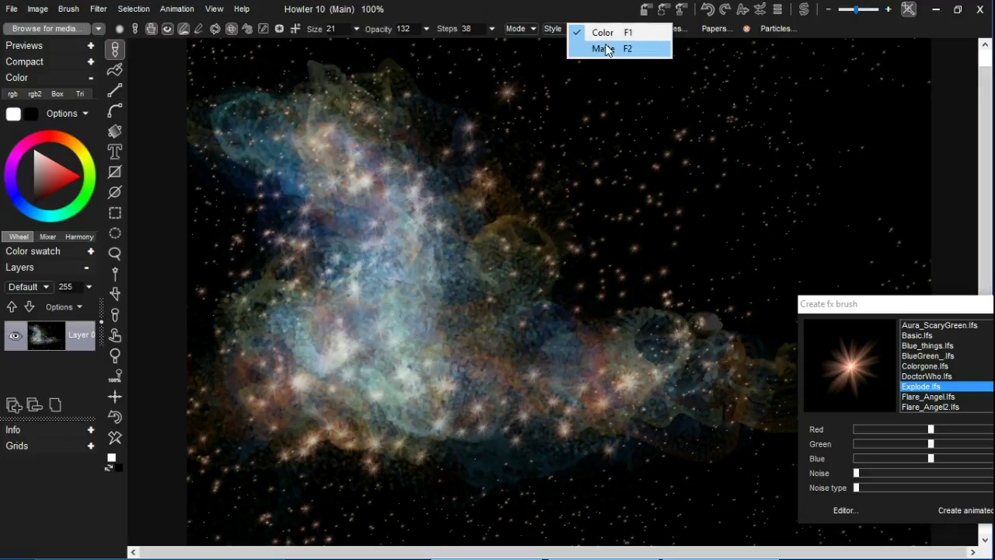
pyautogui.click(606, 49)
pyautogui.click(602, 28)
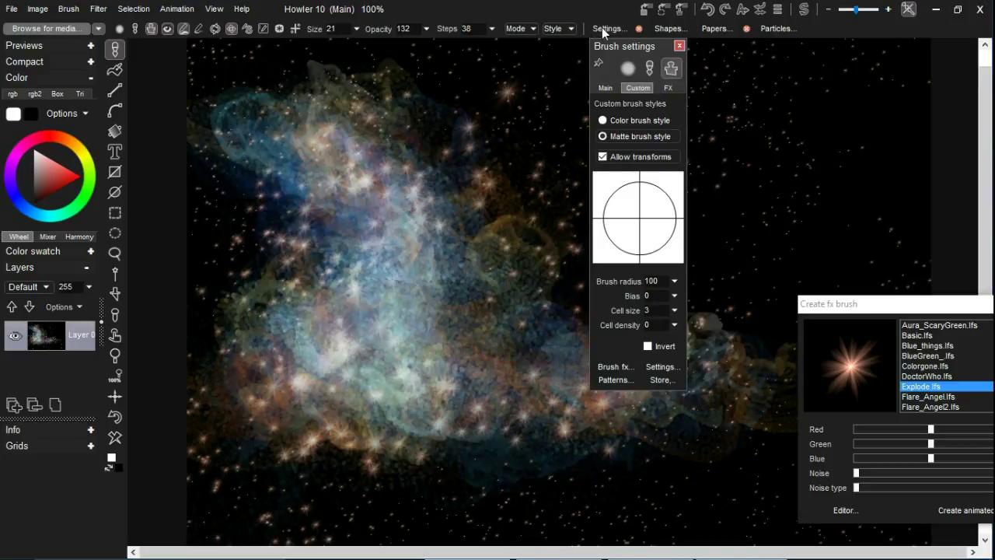
# Set the brush blending mode to Smear
pyautogui.click(535, 28)
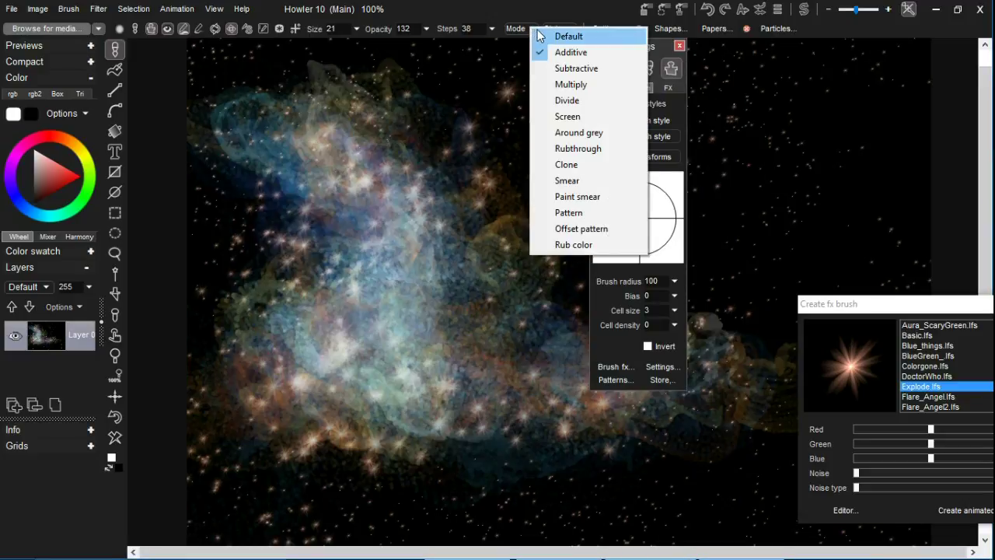
pyautogui.click(536, 30)
pyautogui.click(529, 29)
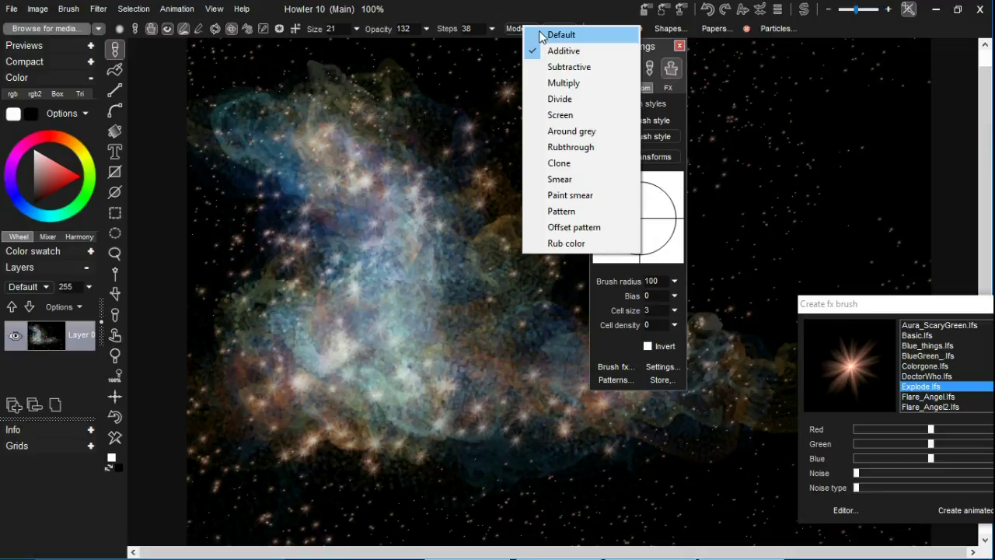
pyautogui.click(542, 34)
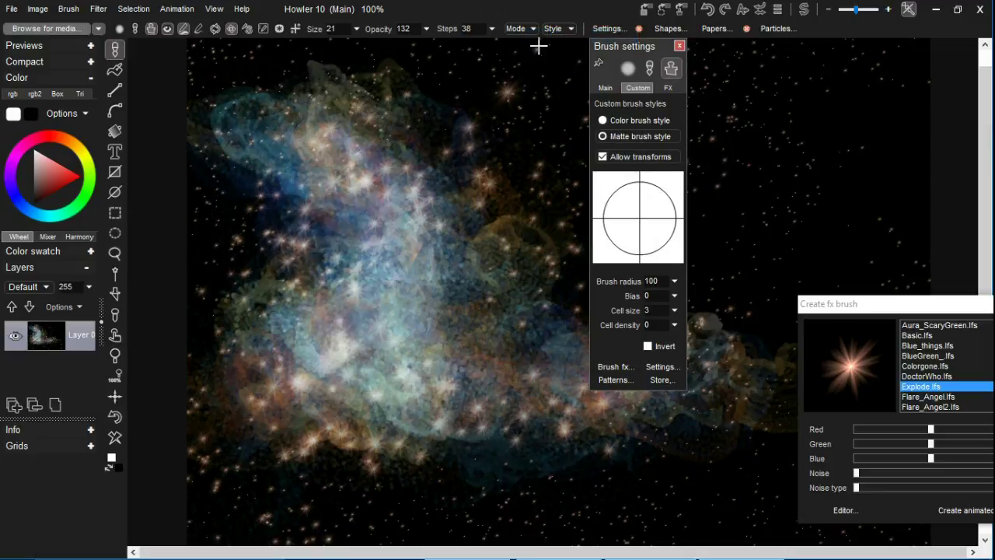
pyautogui.click(519, 29)
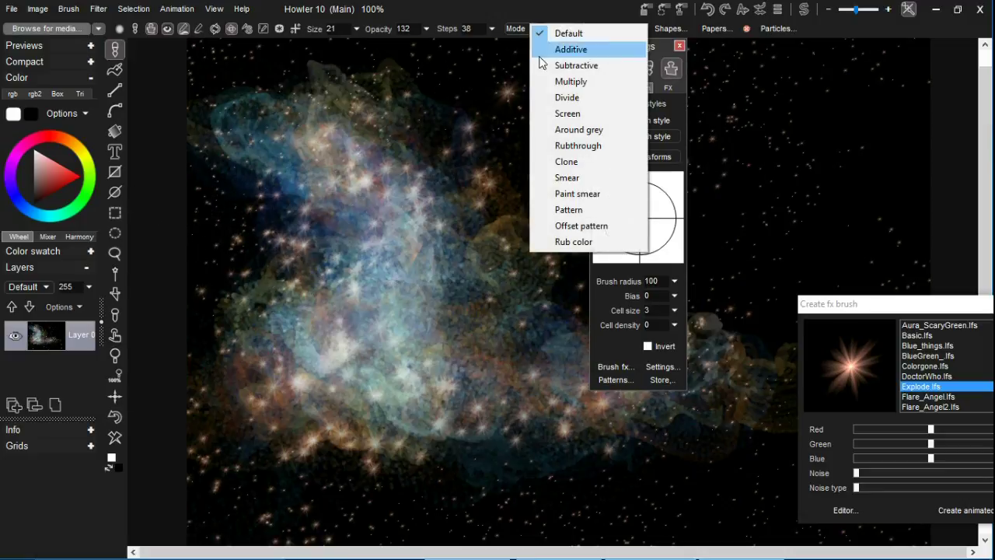
pyautogui.click(568, 179)
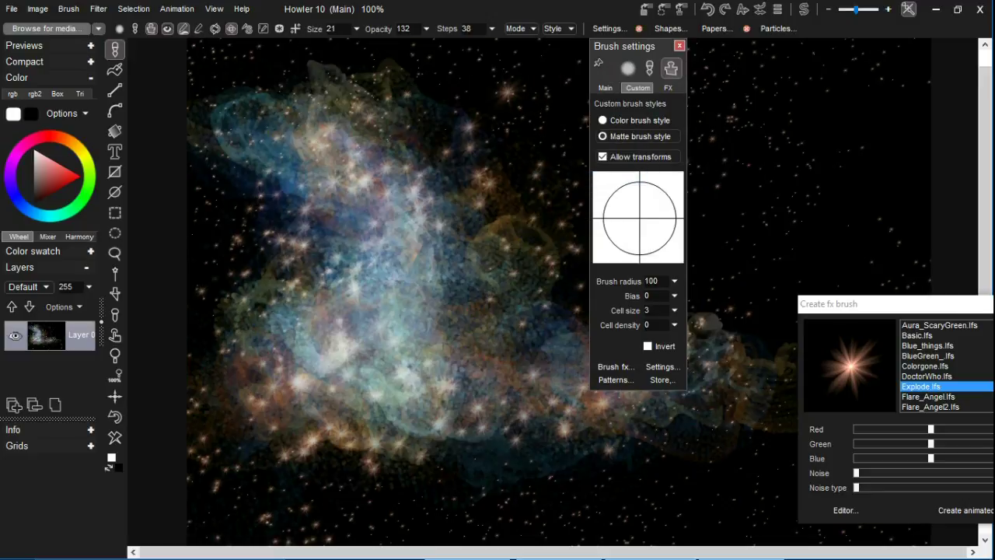
# At opacity 255 and size 100, smear dark specks across the upper, left and central nebula
pyautogui.click(426, 29)
pyautogui.moveTo(444, 101); pyautogui.dragTo(238, 207)
pyautogui.click(357, 28)
pyautogui.moveTo(330, 134)
pyautogui.mouseDown()
pyautogui.moveTo(276, 117)
pyautogui.moveTo(223, 276)
pyautogui.moveTo(241, 327)
pyautogui.moveTo(342, 385)
pyautogui.mouseUp()
pyautogui.moveTo(311, 321)
pyautogui.mouseDown()
pyautogui.moveTo(402, 443)
pyautogui.moveTo(402, 318)
pyautogui.moveTo(406, 517)
pyautogui.moveTo(434, 406)
pyautogui.moveTo(333, 459)
pyautogui.moveTo(303, 373)
pyautogui.moveTo(238, 271)
pyautogui.moveTo(248, 321)
pyautogui.moveTo(564, 227)
pyautogui.moveTo(564, 182)
pyautogui.moveTo(447, 283)
pyautogui.moveTo(490, 163)
pyautogui.mouseUp()
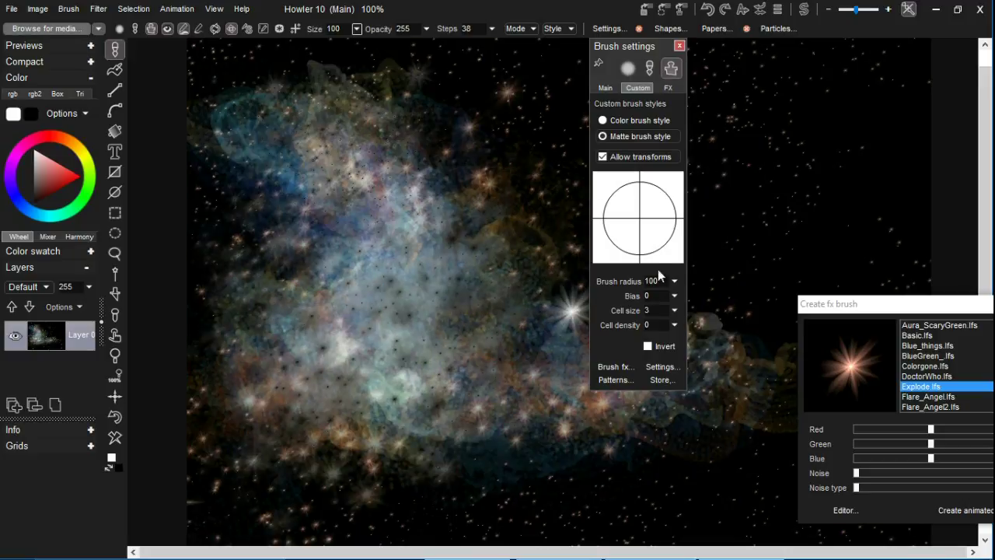
# Lower brush steps to 22 and smear the lower nebula and right blob
pyautogui.click(679, 47)
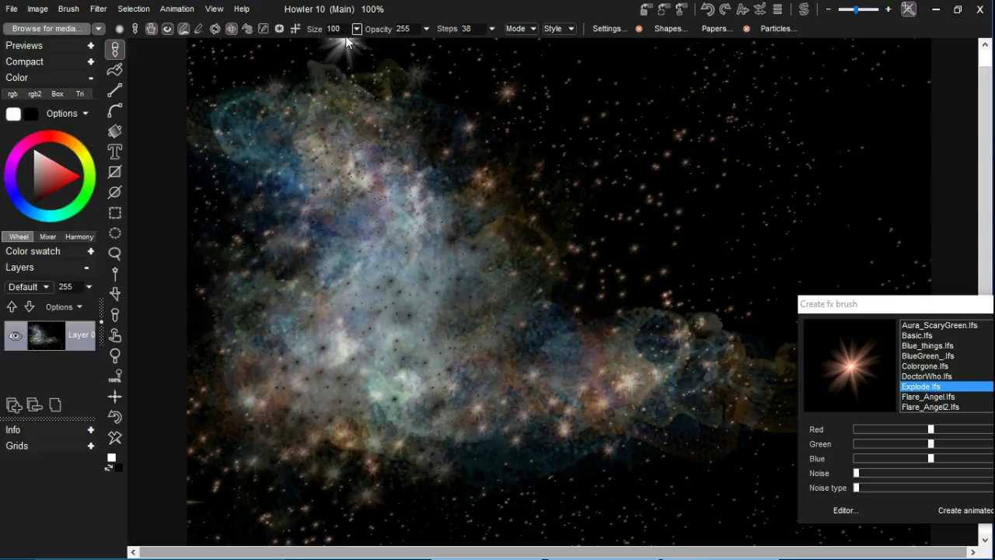
pyautogui.click(490, 29)
pyautogui.click(417, 48)
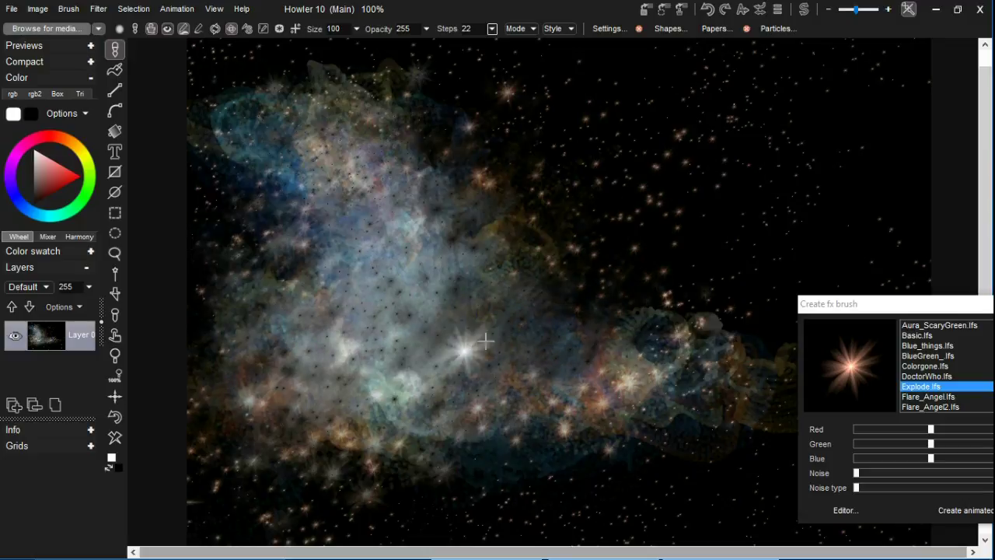
pyautogui.moveTo(457, 482)
pyautogui.mouseDown()
pyautogui.moveTo(637, 484)
pyautogui.moveTo(738, 394)
pyautogui.moveTo(652, 308)
pyautogui.mouseUp()
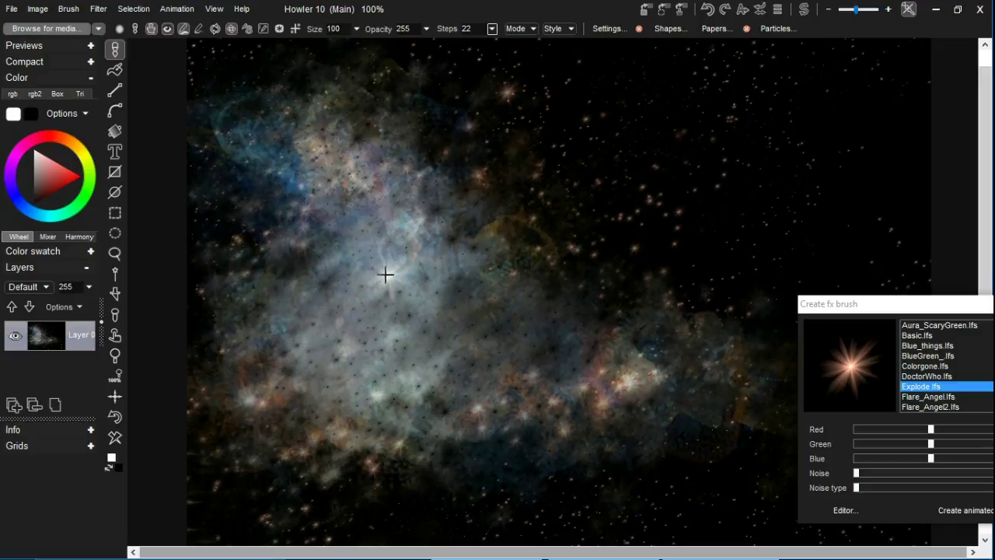
# Set the brush back to Additive mode with Color style
pyautogui.click(519, 29)
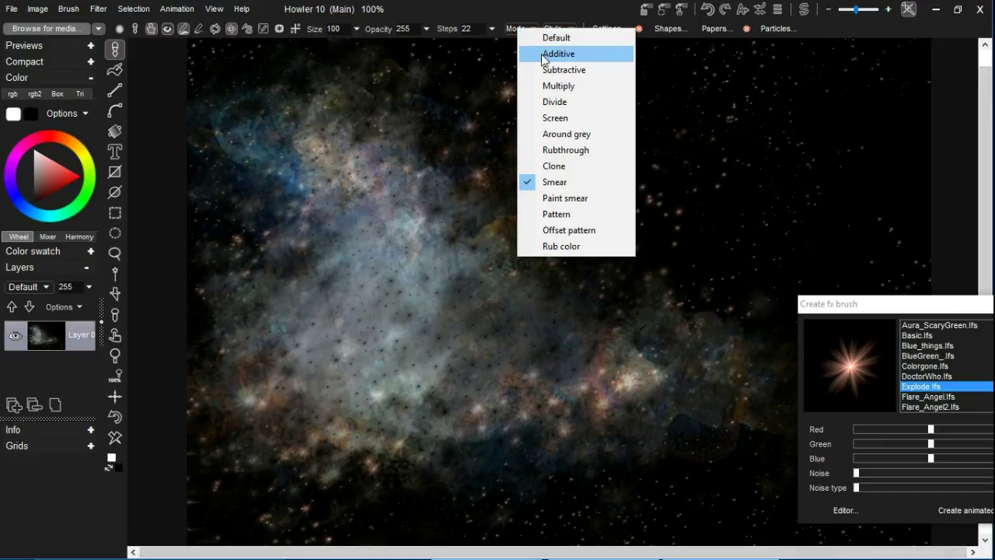
pyautogui.click(553, 29)
pyautogui.click(568, 31)
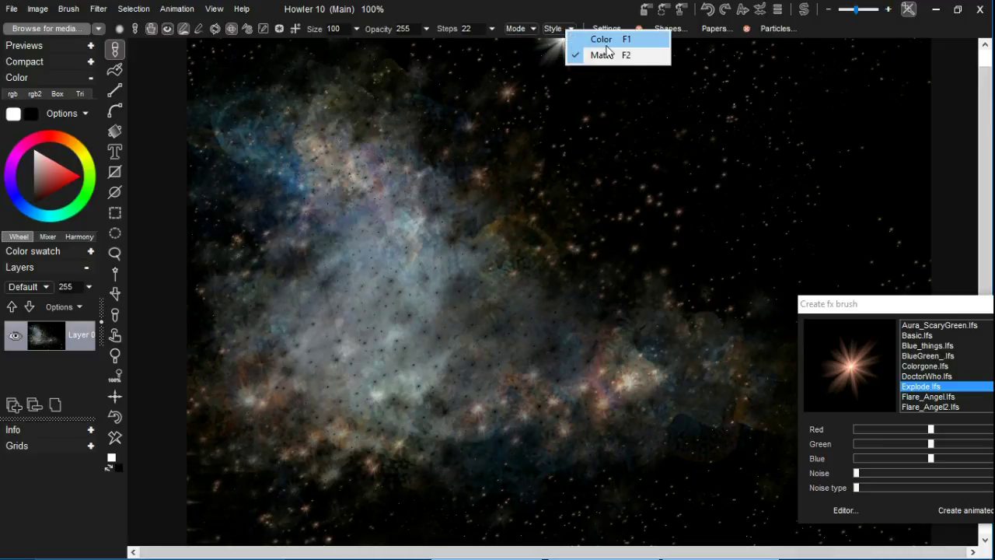
pyautogui.click(601, 39)
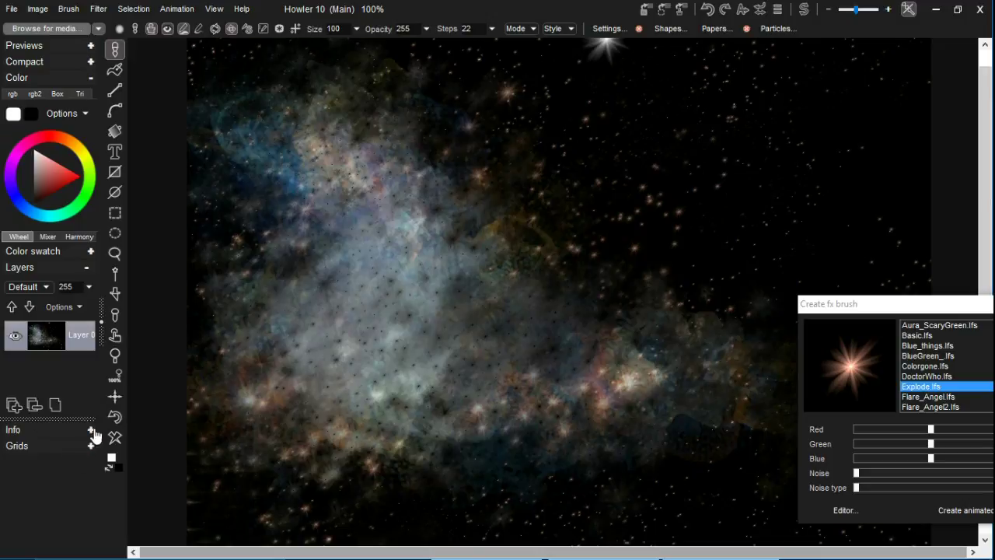
# Stamp bright Explode starburst flares over the nebula, undoing one unwanted burst
pyautogui.click(299, 337)
pyautogui.click(414, 303)
pyautogui.click(385, 308)
pyautogui.click(305, 181)
pyautogui.click(403, 374)
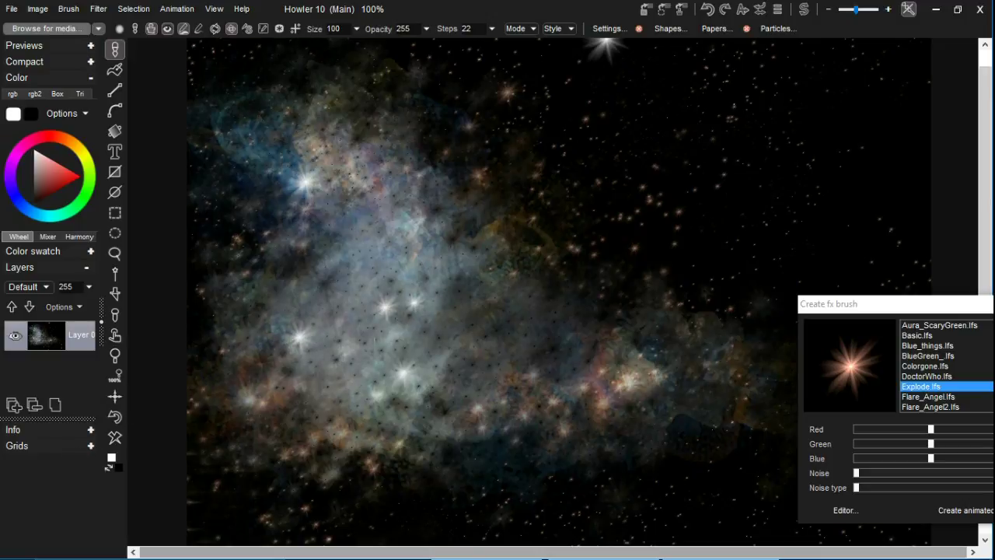
pyautogui.moveTo(412, 311); pyautogui.dragTo(342, 355)
pyautogui.click(115, 417)
pyautogui.click(376, 371)
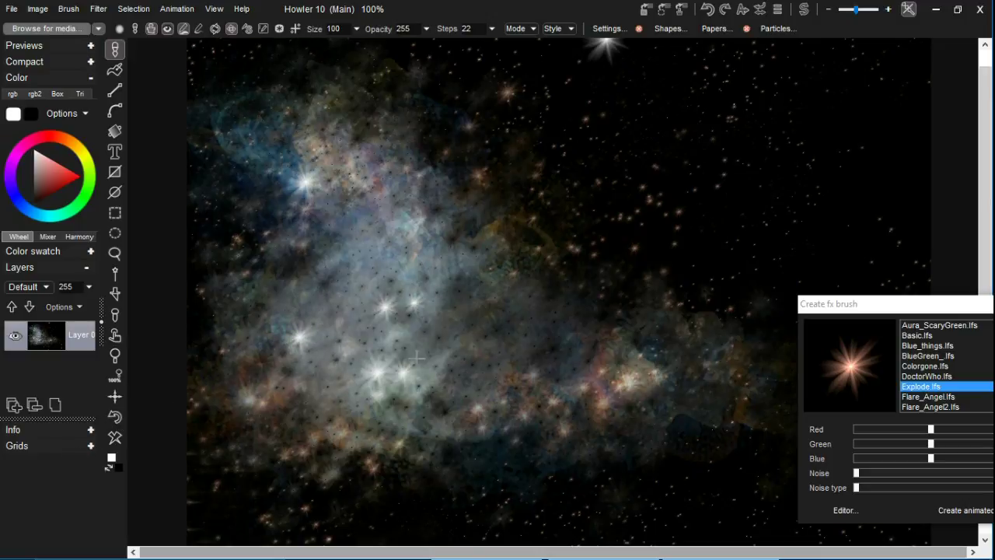
# Stamp more starburst flares across the nebula, its left side, bottom left and the sky beside it
pyautogui.click(394, 334)
pyautogui.click(632, 356)
pyautogui.click(725, 374)
pyautogui.click(398, 203)
pyautogui.click(372, 216)
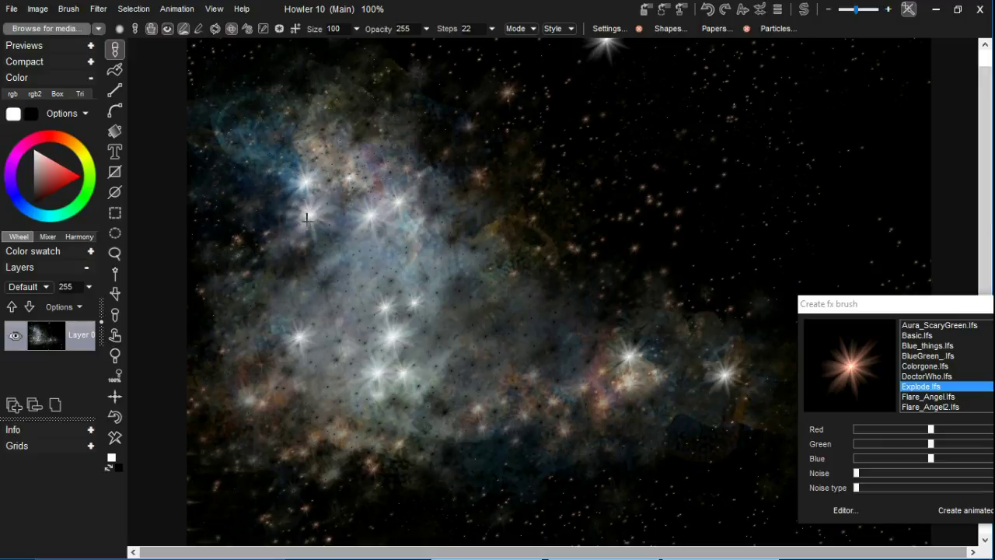
pyautogui.click(439, 230)
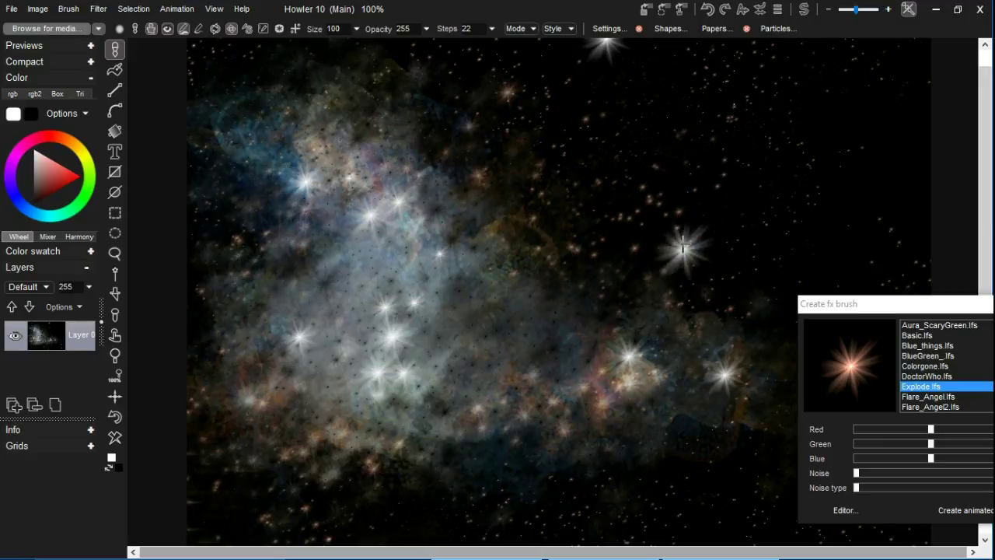
pyautogui.click(261, 298)
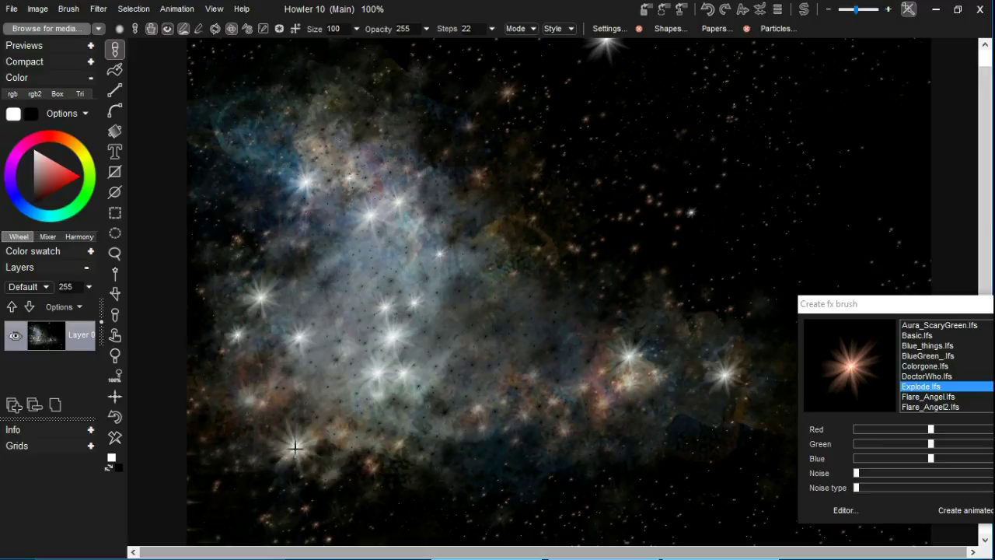
pyautogui.click(288, 455)
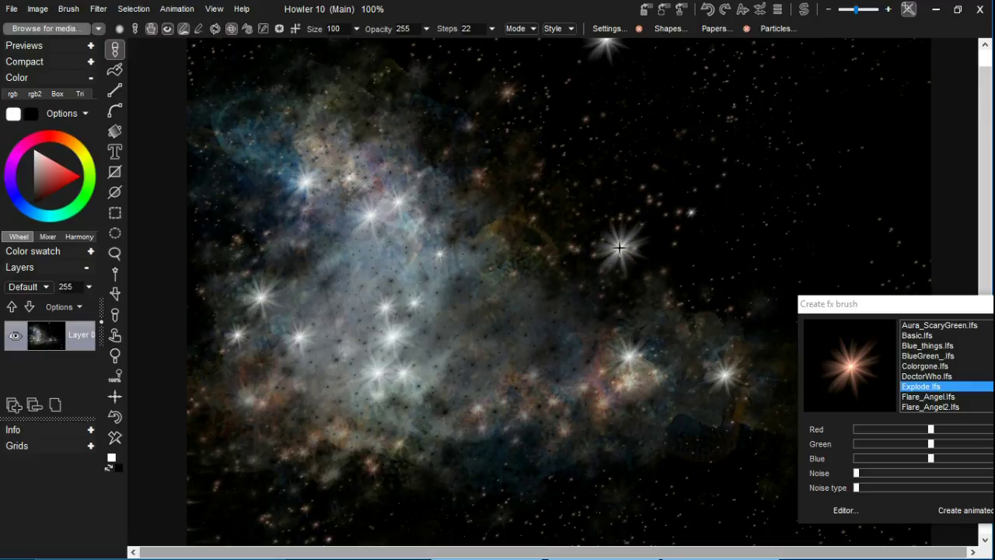
pyautogui.moveTo(901, 306); pyautogui.dragTo(796, 245)
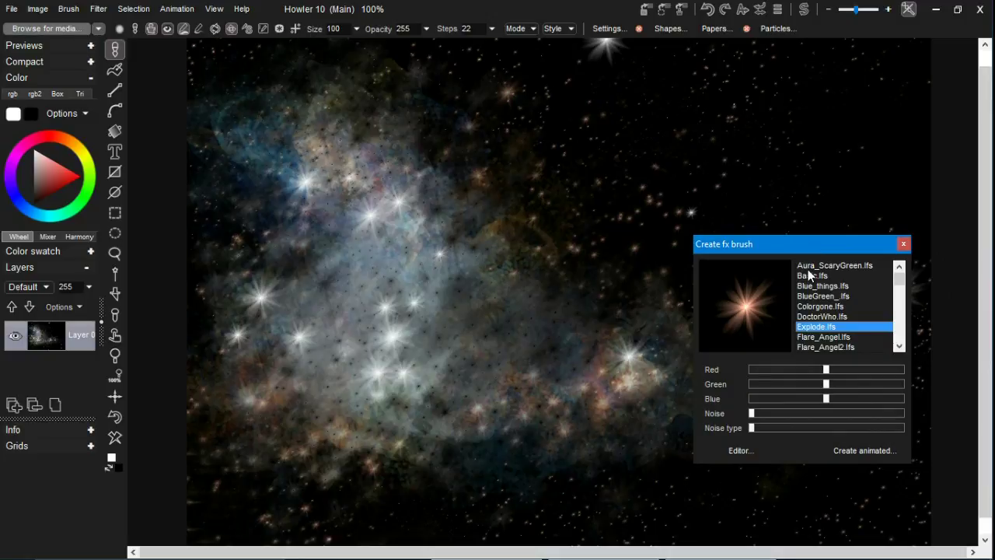